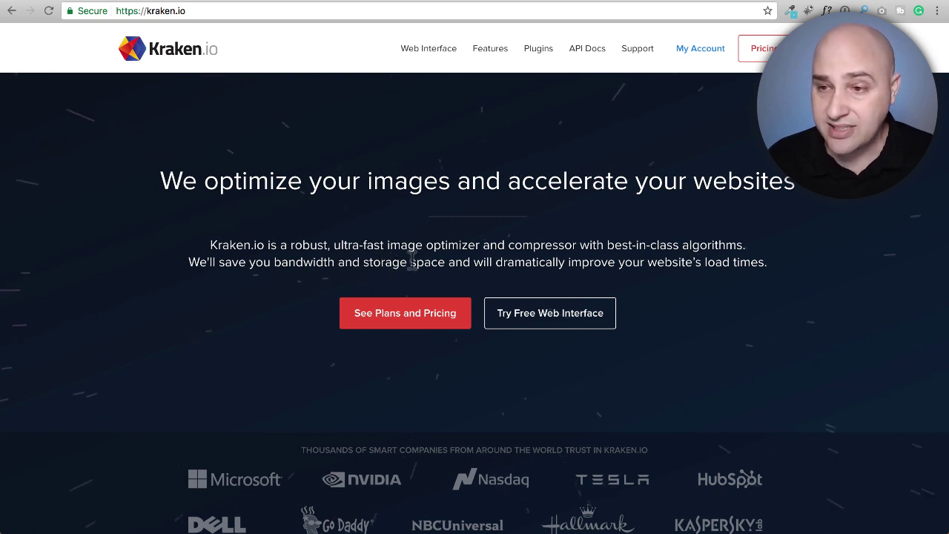
Browse Kraken's free web interface upload page, then return to the WordPress.org image compression results
left_click(521, 324)
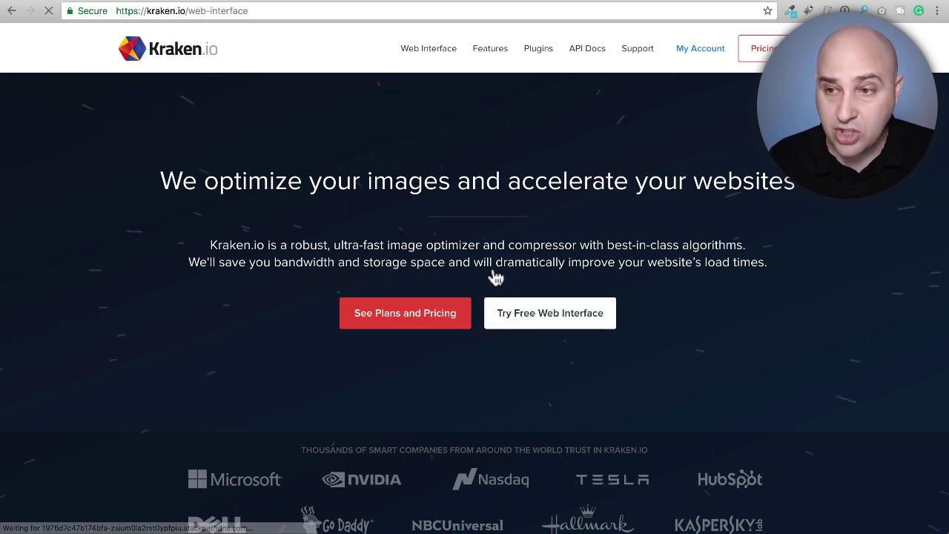
scroll(309, 259, "down", 3)
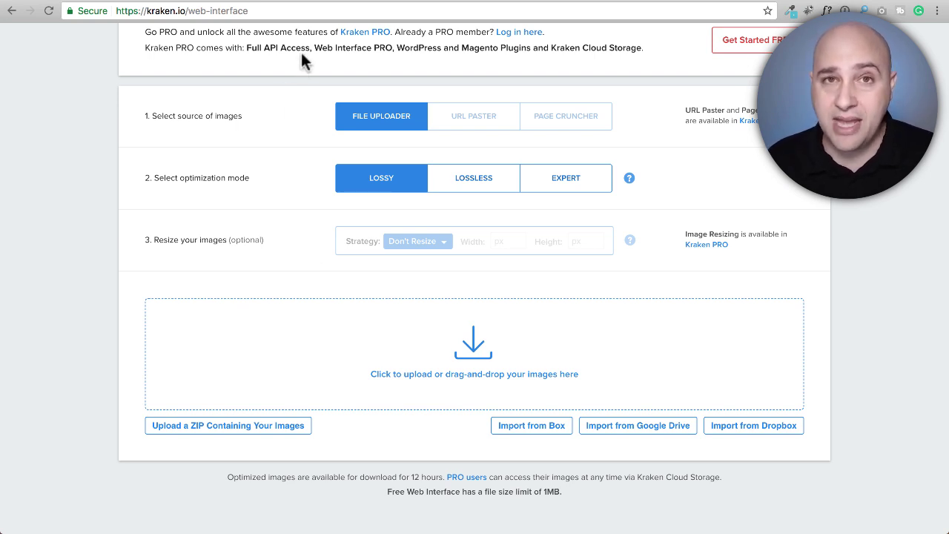
left_click(320, 2)
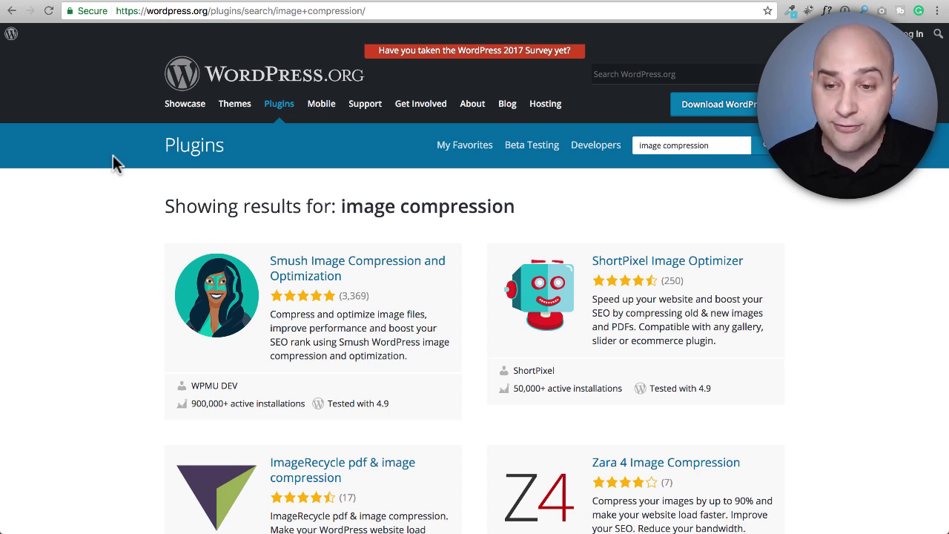
Scroll down the Smush Image Compression and Optimization plugin page
scroll(110, 185, "down", 3)
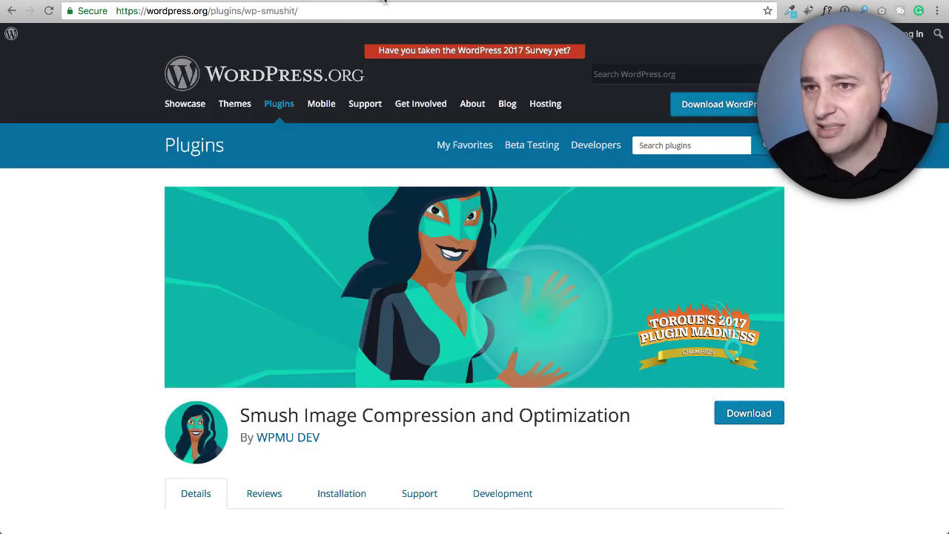
Highlight Smush's 900,000+ active installations, then switch to the Imagify Image Optimizer page
scroll(363, 274, "down", 5)
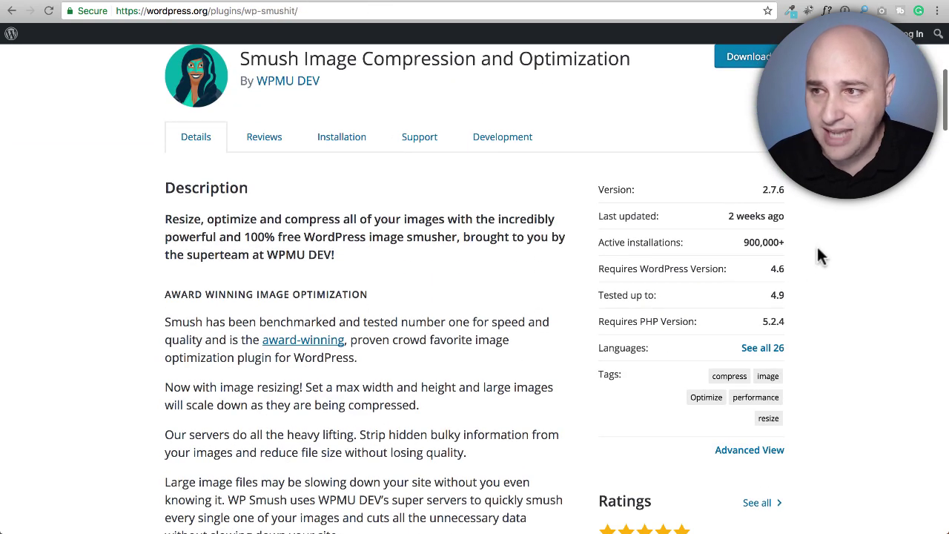
left_click_drag(758, 240, 783, 236)
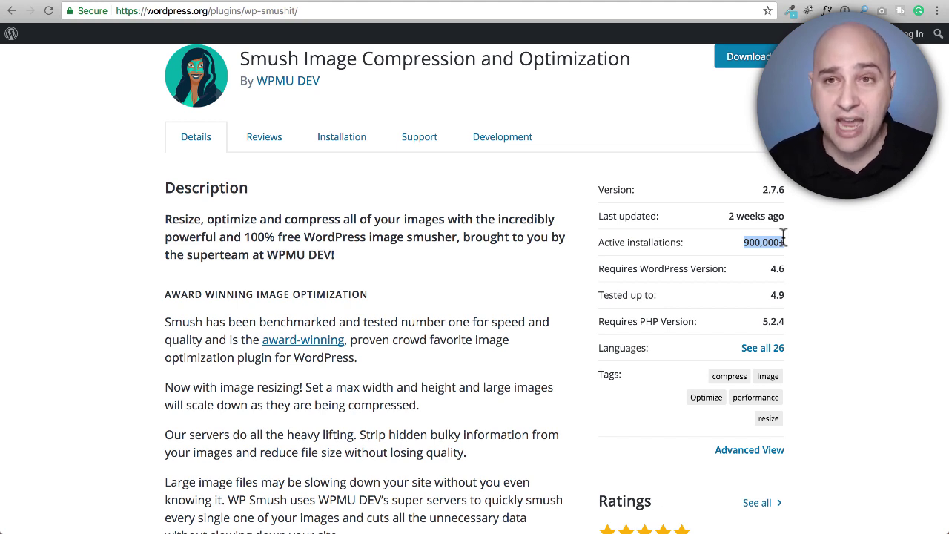
left_click_drag(784, 237, 785, 240)
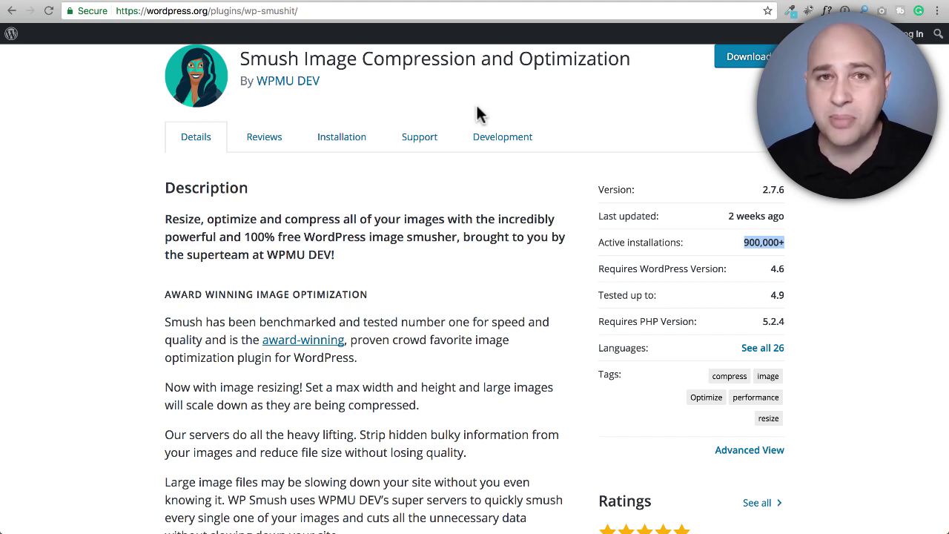
left_click(464, 2)
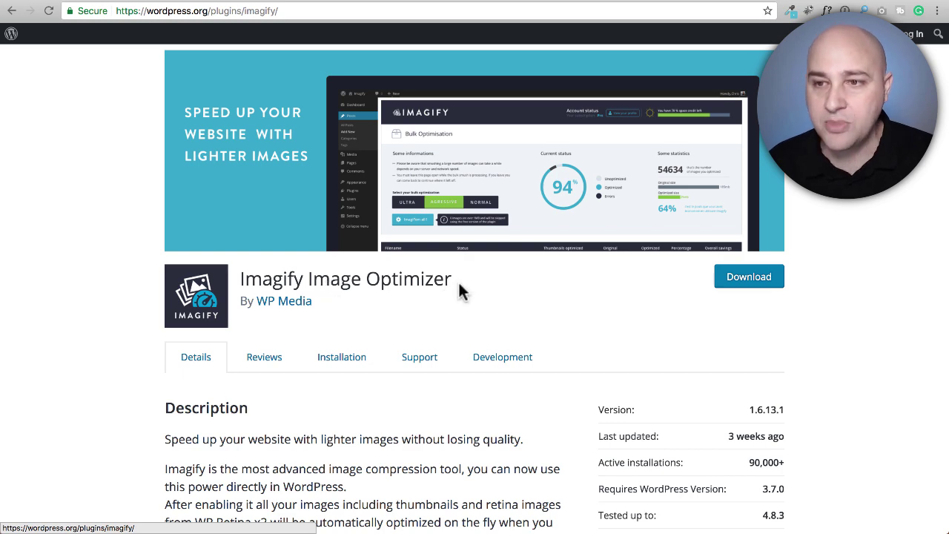
Scroll Imagify's plugin page to 'Is Imagify free?' and highlight the free monthly allowance
scroll(467, 289, "up", 2)
scroll(478, 289, "up", 1)
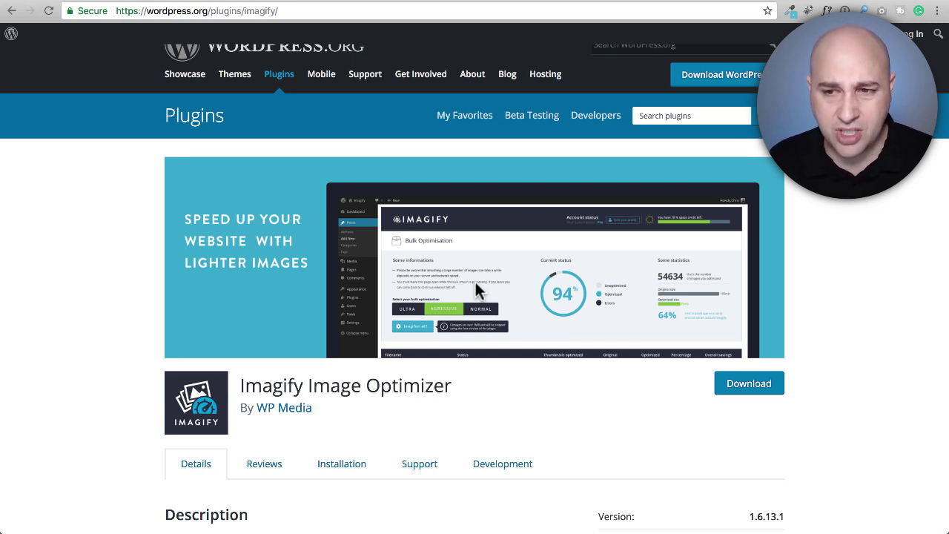
scroll(475, 282, "down", 5)
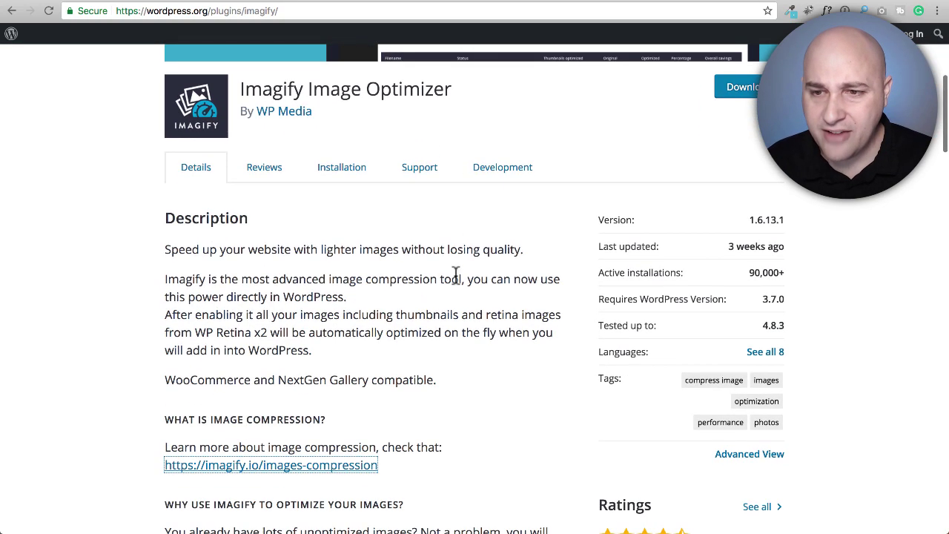
scroll(456, 275, "down", 5)
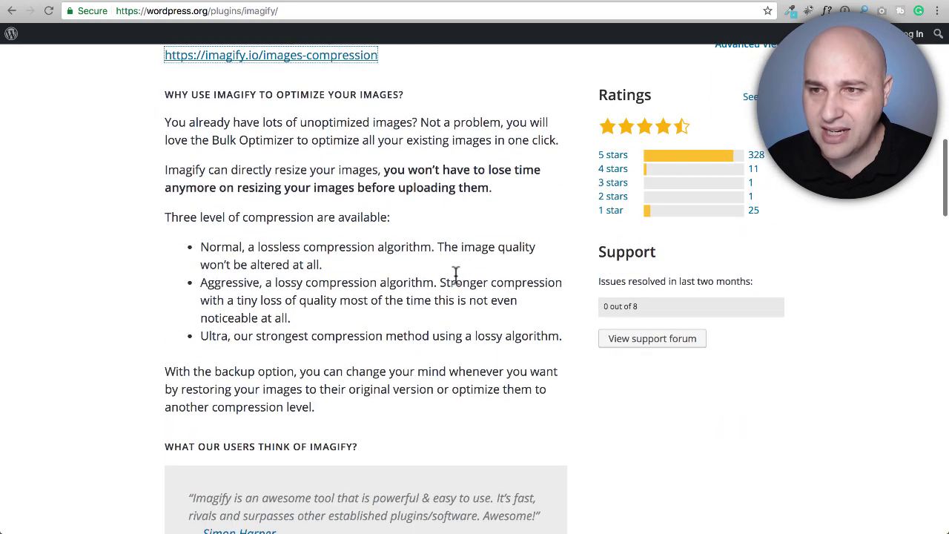
scroll(456, 275, "down", 3)
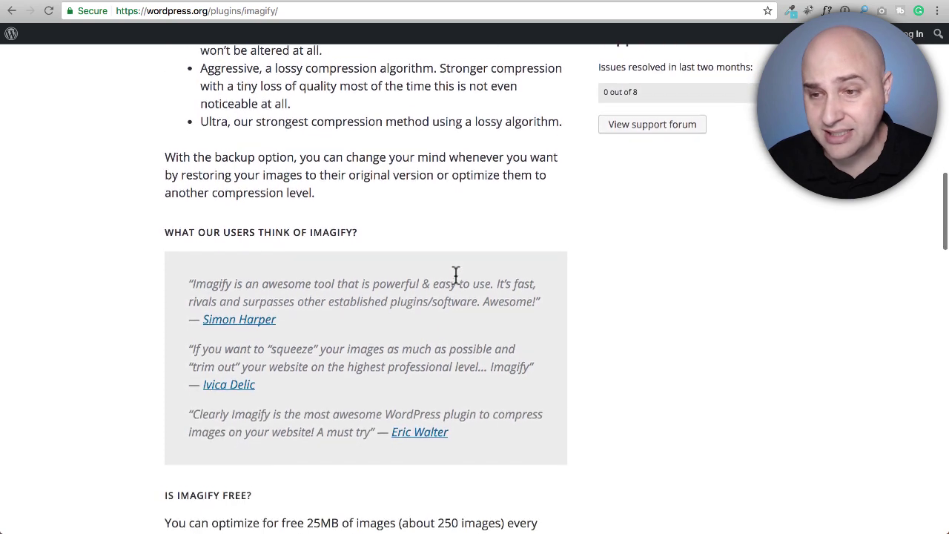
scroll(456, 275, "down", 4)
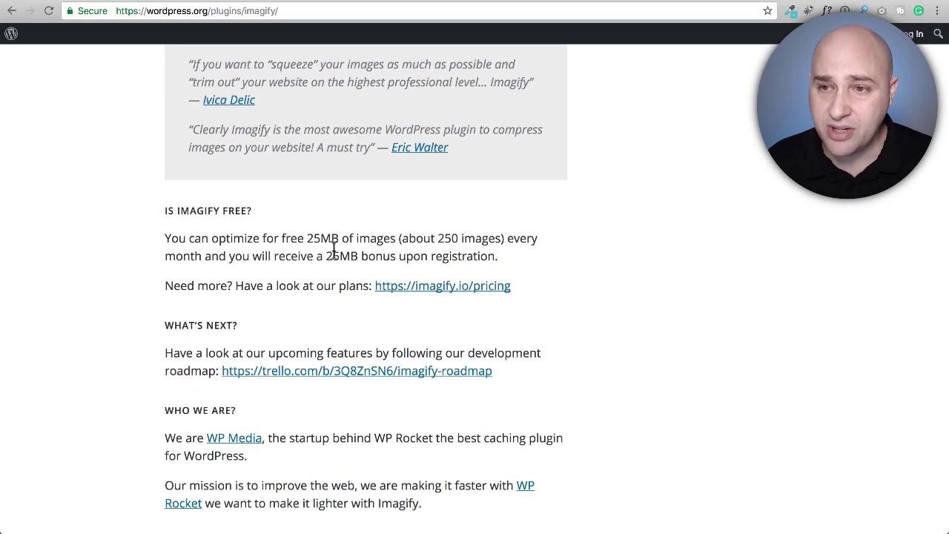
left_click_drag(314, 237, 398, 233)
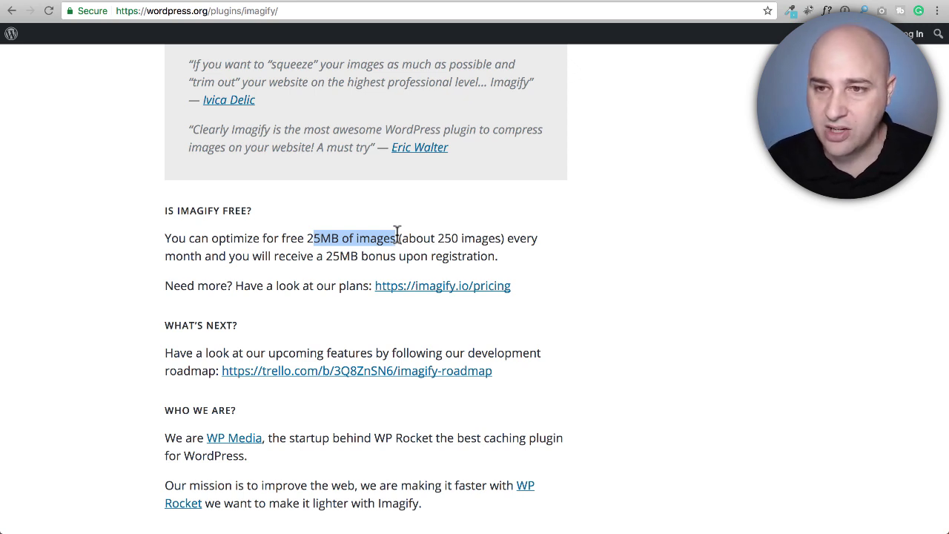
left_click(327, 239)
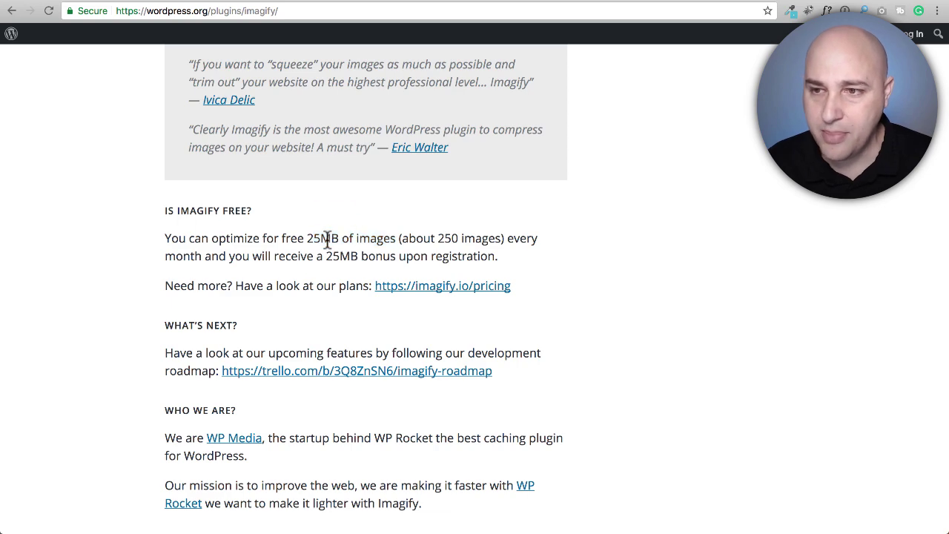
View Imagify's pricing plans, from Lite 1GB at $4.99/month to Plus 15GB at $39.99/month
scroll(327, 239, "down", 2)
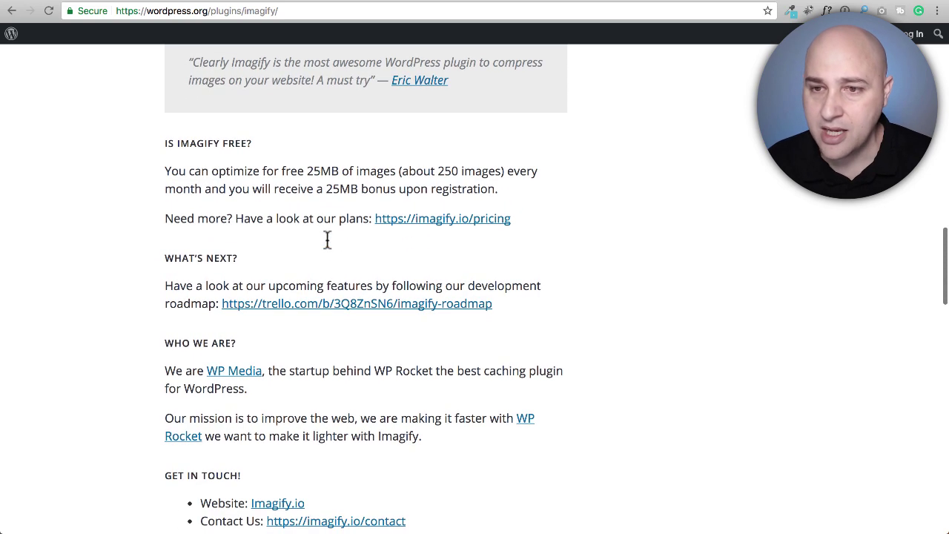
left_click(552, 2)
scroll(437, 234, "down", 5)
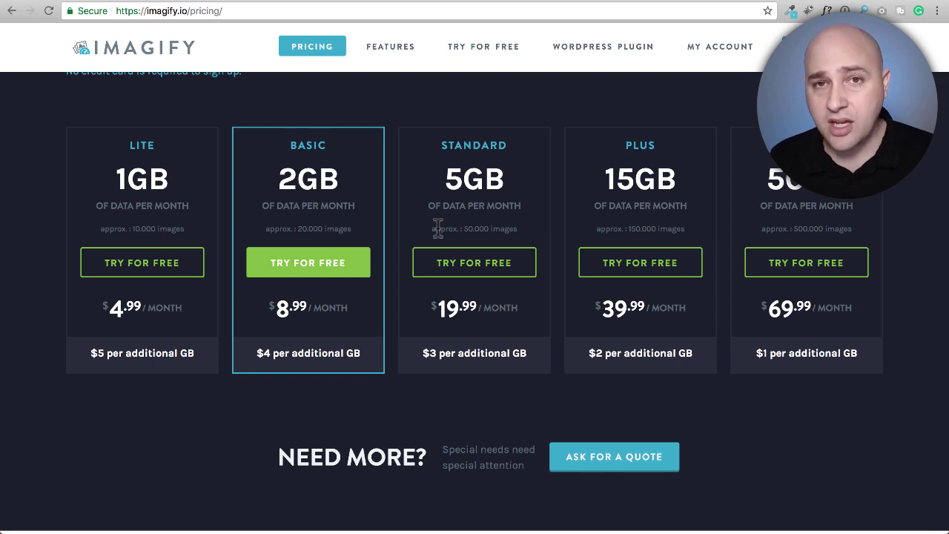
Compare Imagify's 1GB to 50GB monthly plans, then go back to its WordPress.org plugin page
scroll(437, 228, "up", 2)
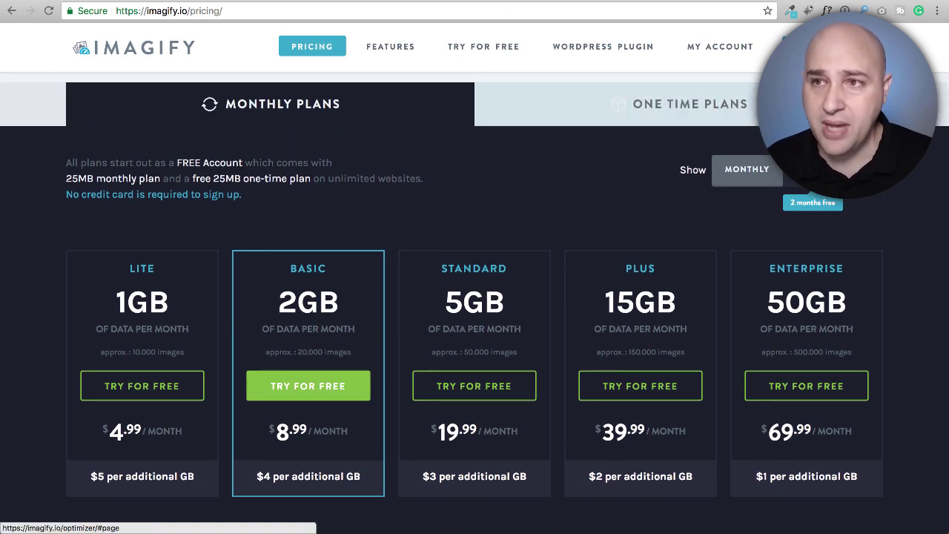
left_click(469, 2)
scroll(470, 232, "up", 15)
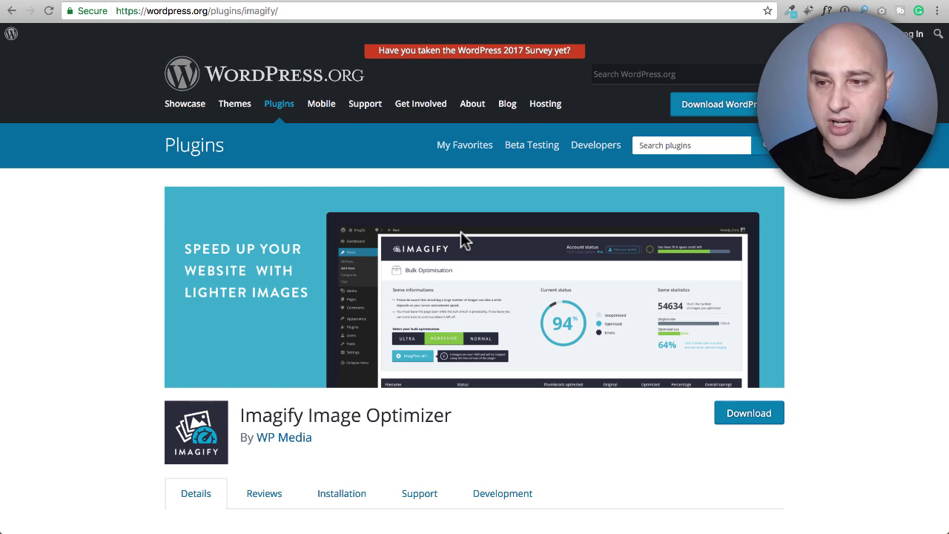
Switch to the ShortPixel Image Optimizer plugin page and scroll to its top
scroll(461, 231, "down", 2)
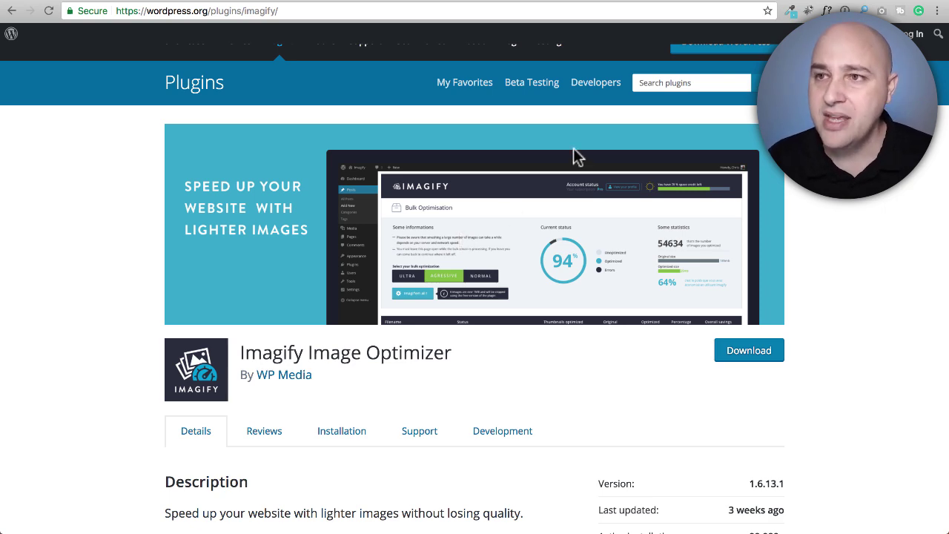
left_click(615, 2)
scroll(459, 170, "up", 10)
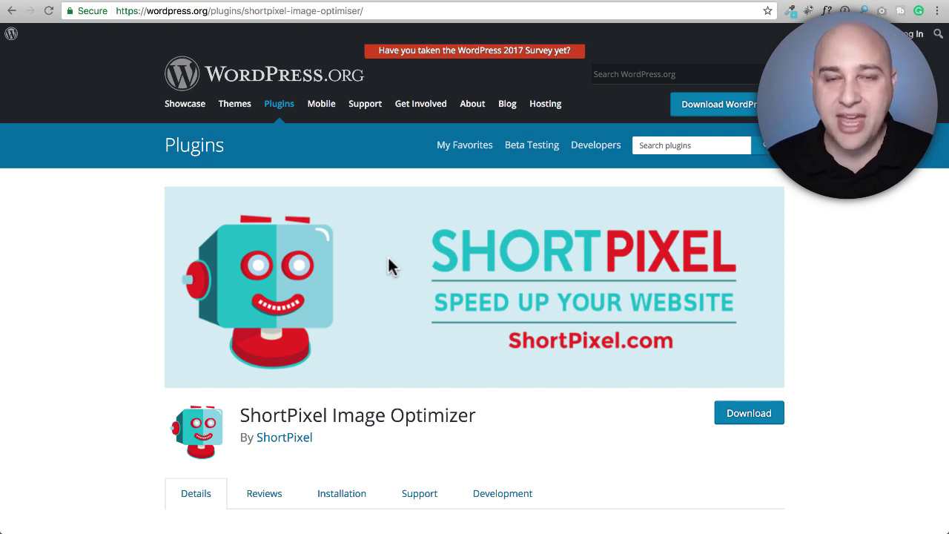
Scroll ShortPixel's feature list to the pricing note, then view the Free-to-XXL pricing plans
scroll(387, 259, "down", 6)
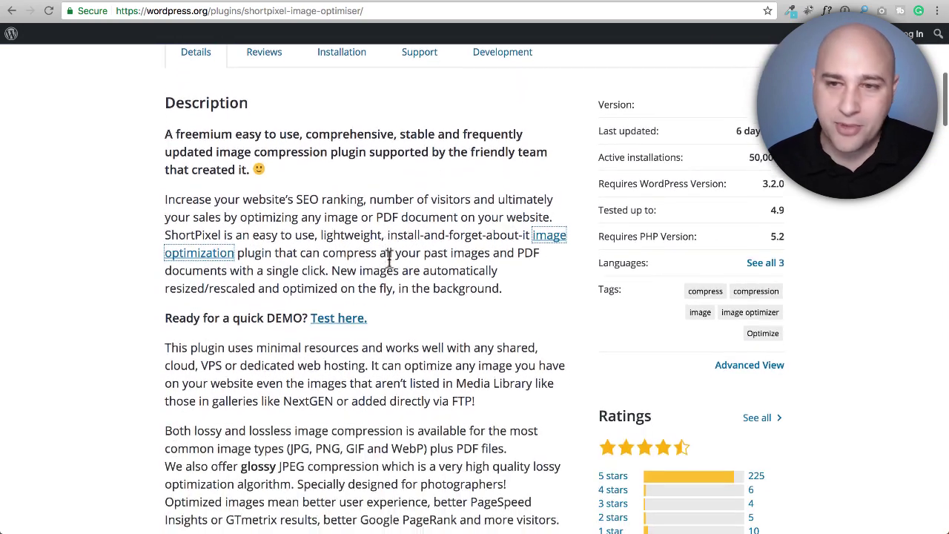
scroll(387, 257, "down", 3)
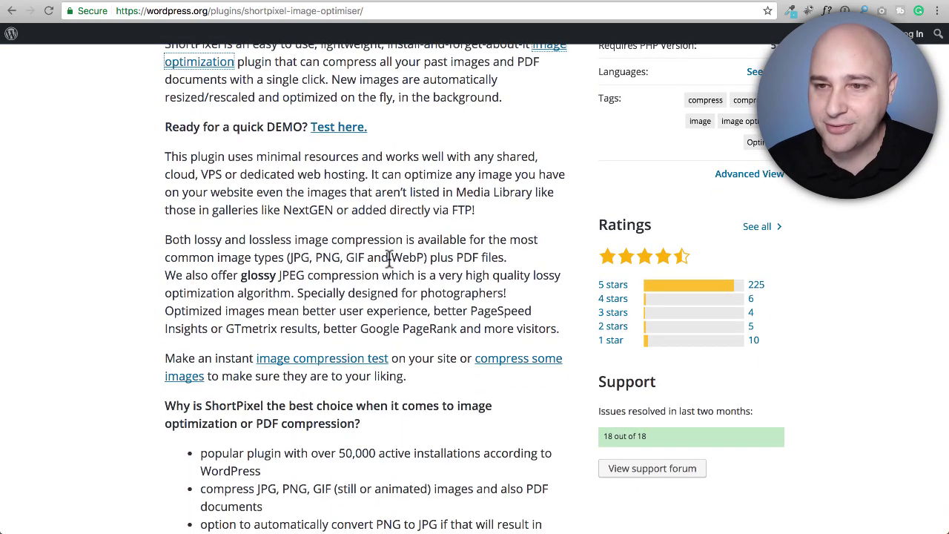
scroll(388, 257, "down", 1)
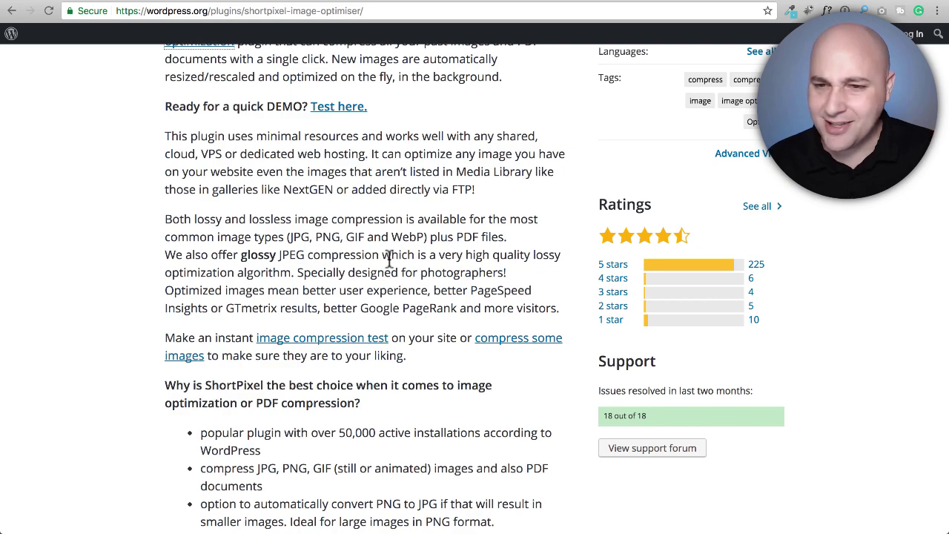
scroll(387, 260, "down", 7)
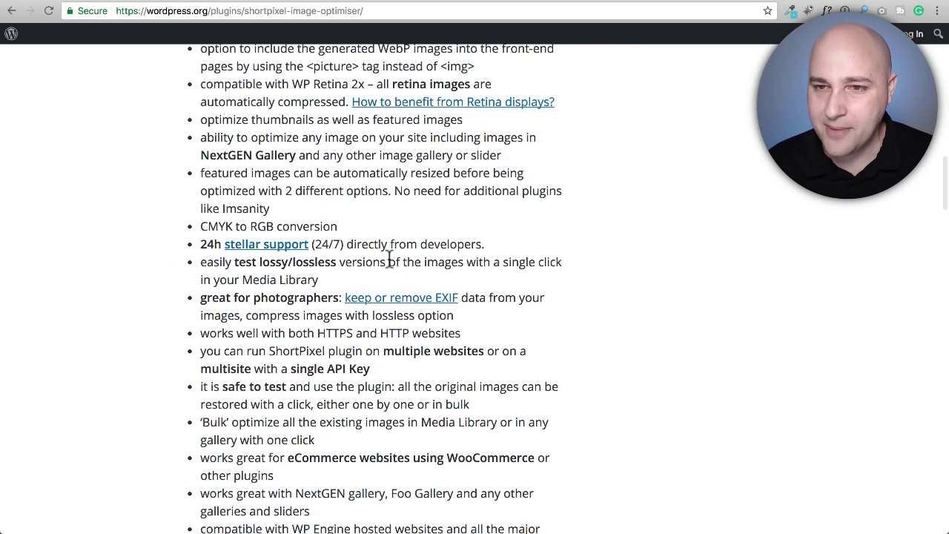
scroll(388, 259, "up", 2)
scroll(388, 259, "up", 5)
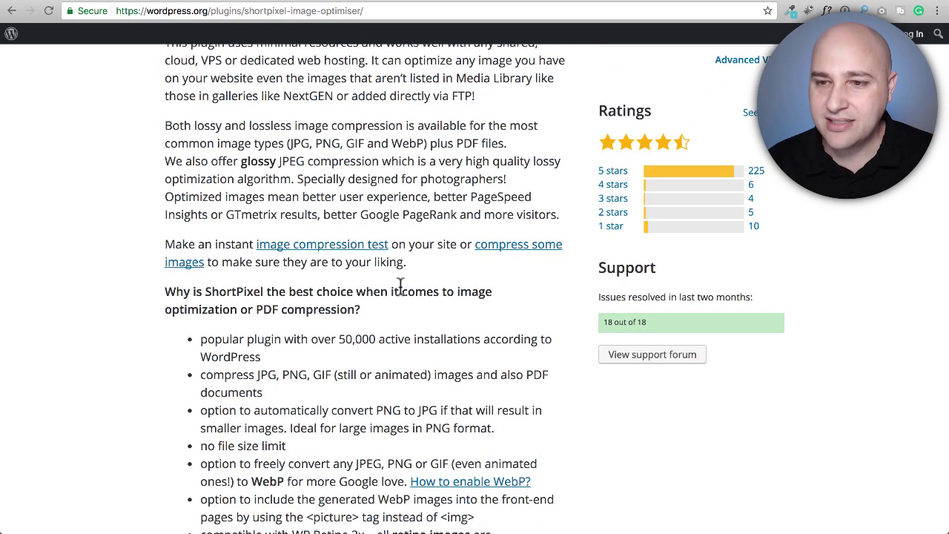
scroll(398, 284, "up", 4)
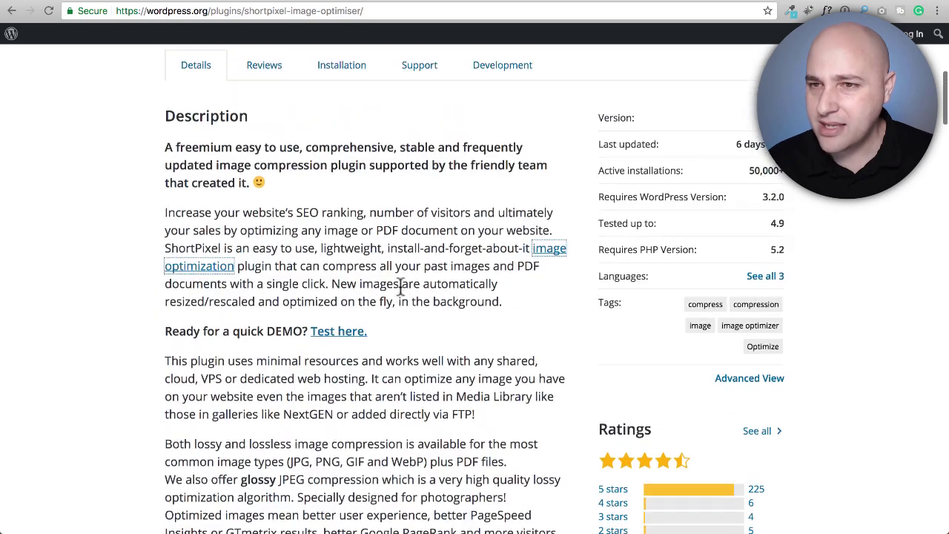
scroll(399, 284, "down", 4)
scroll(400, 285, "down", 12)
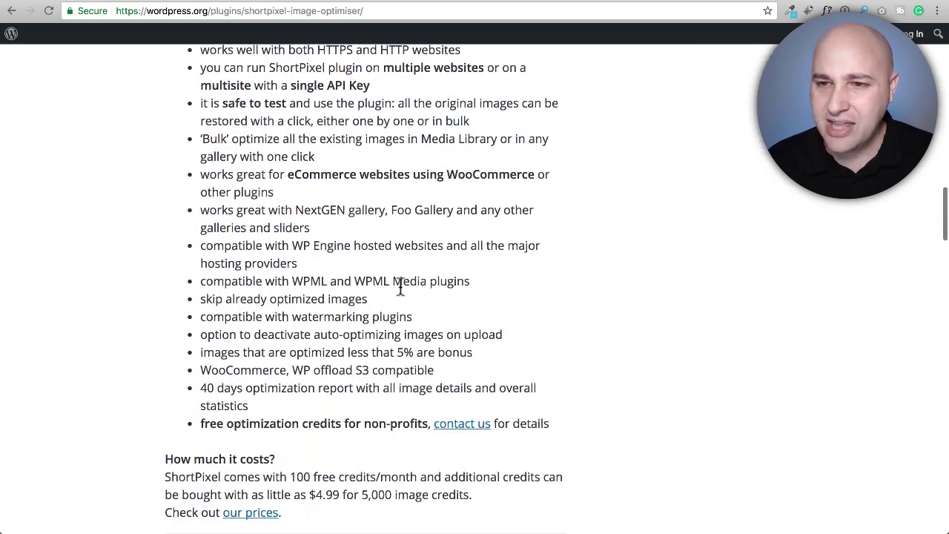
scroll(399, 286, "down", 1)
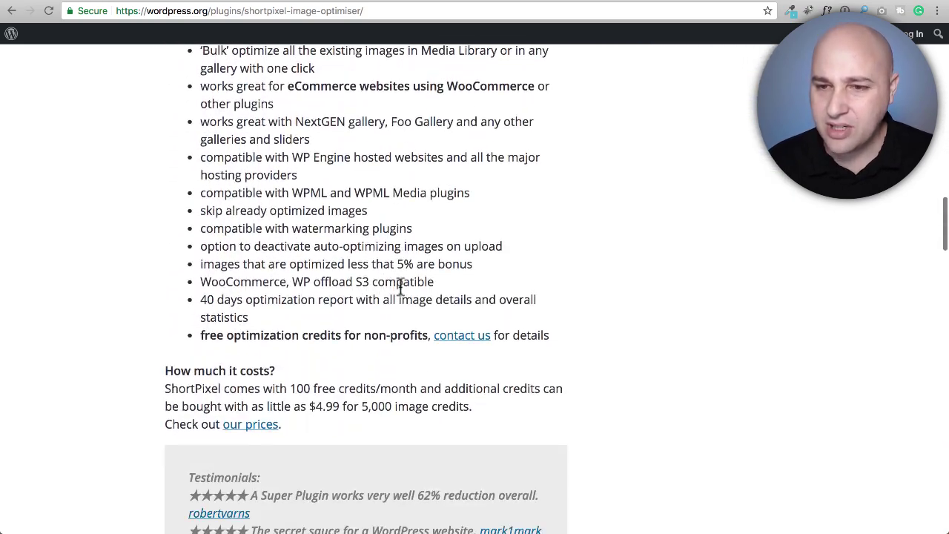
left_click(686, 4)
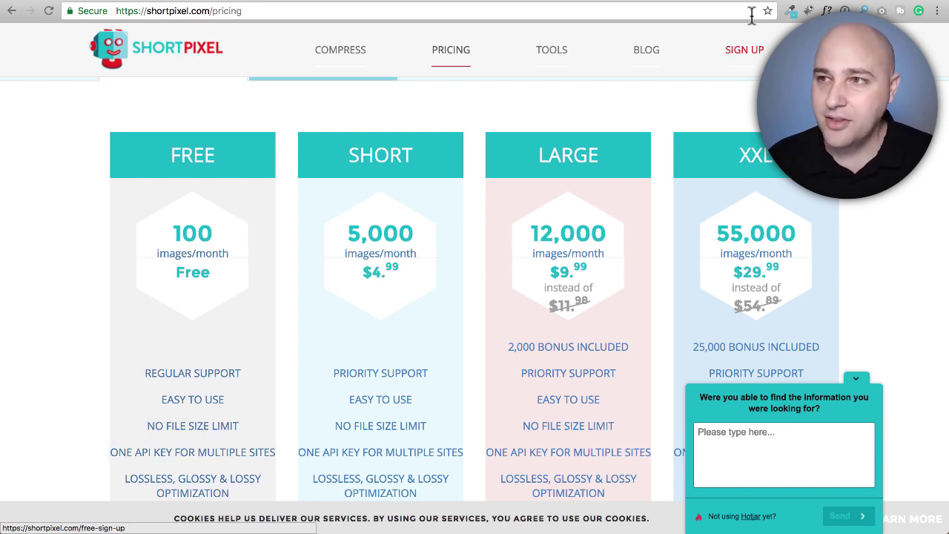
Show the AppSumo ShortPixel deal at $25 and highlight its 2,461 remaining counter
left_click(771, 3)
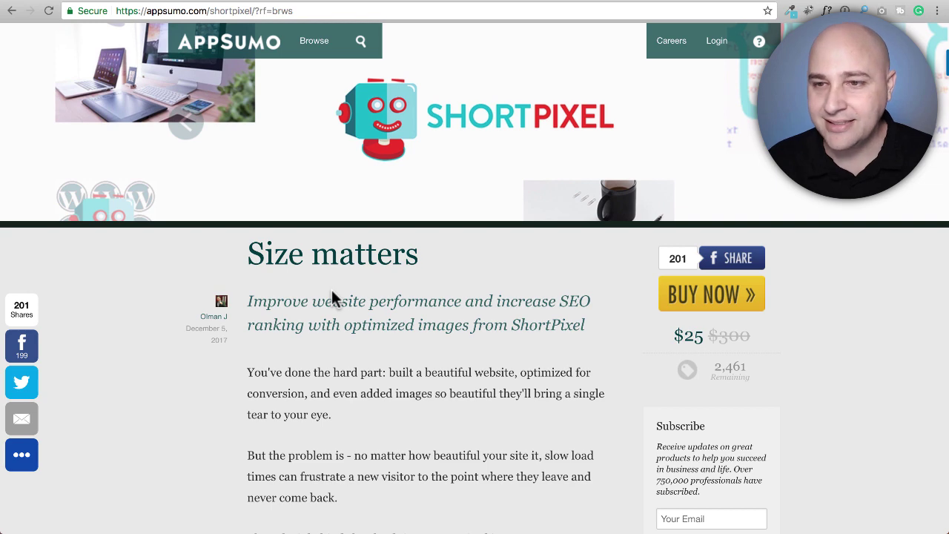
scroll(332, 289, "down", 3)
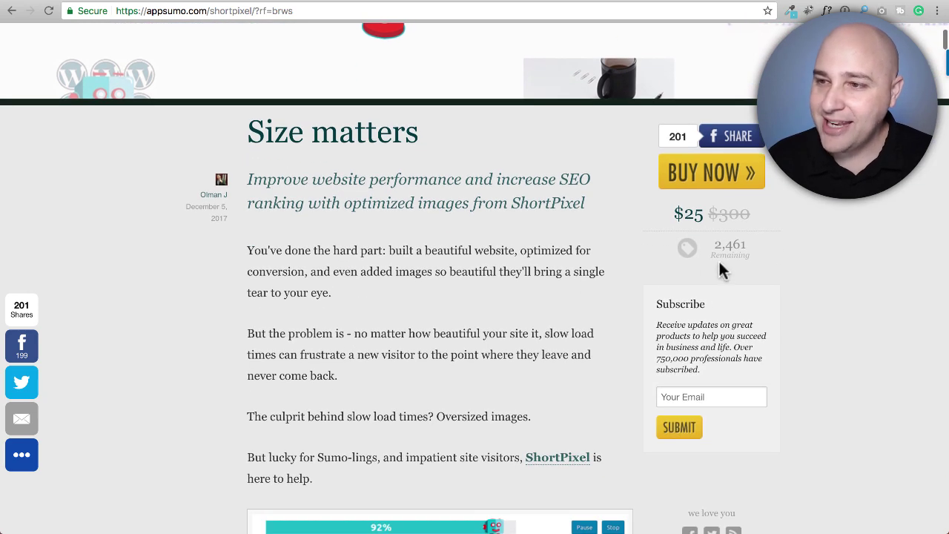
left_click_drag(750, 249, 742, 247)
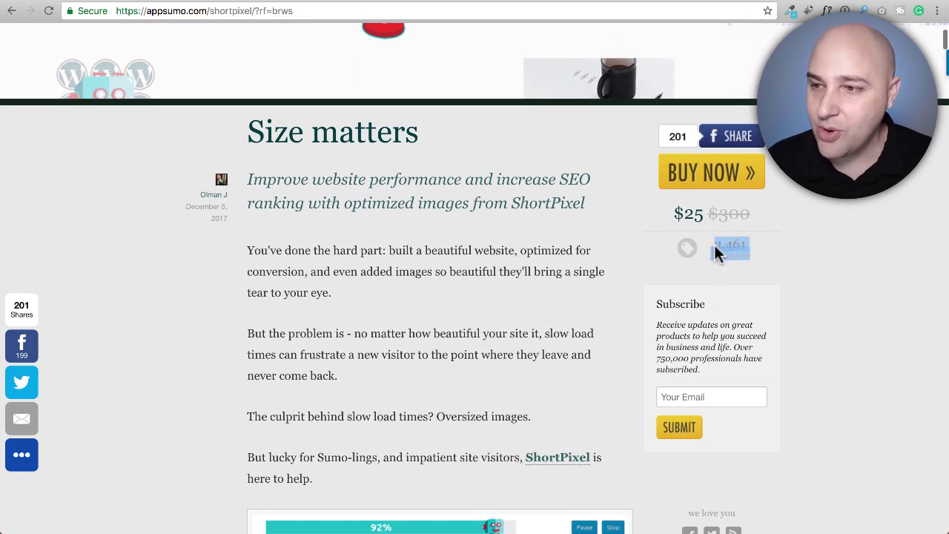
left_click(464, 272)
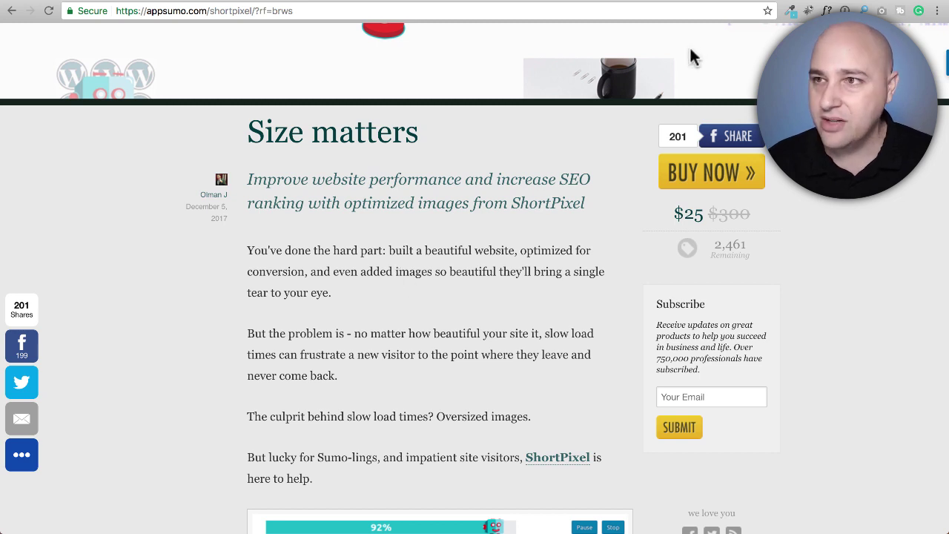
Review the Short plan on ShortPixel's pricing page
left_click(681, 2)
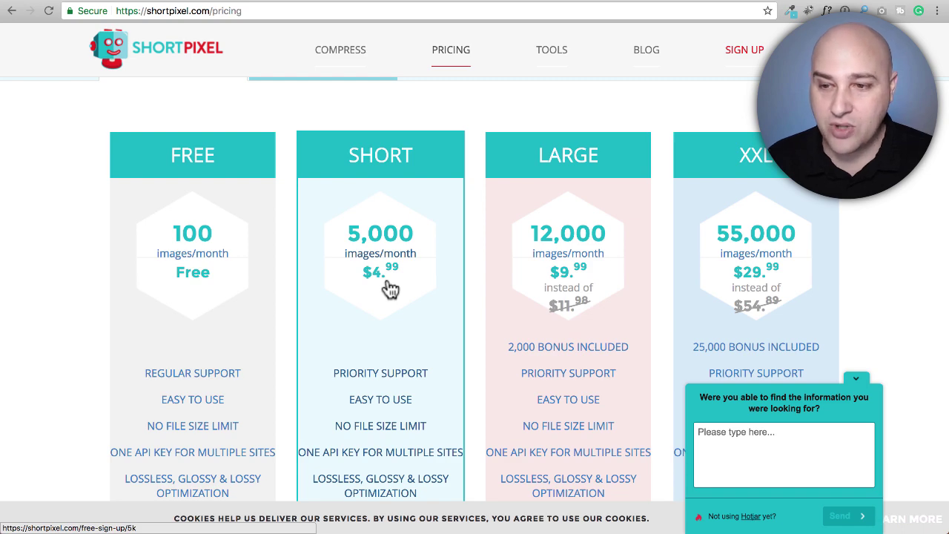
scroll(391, 290, "down", 2)
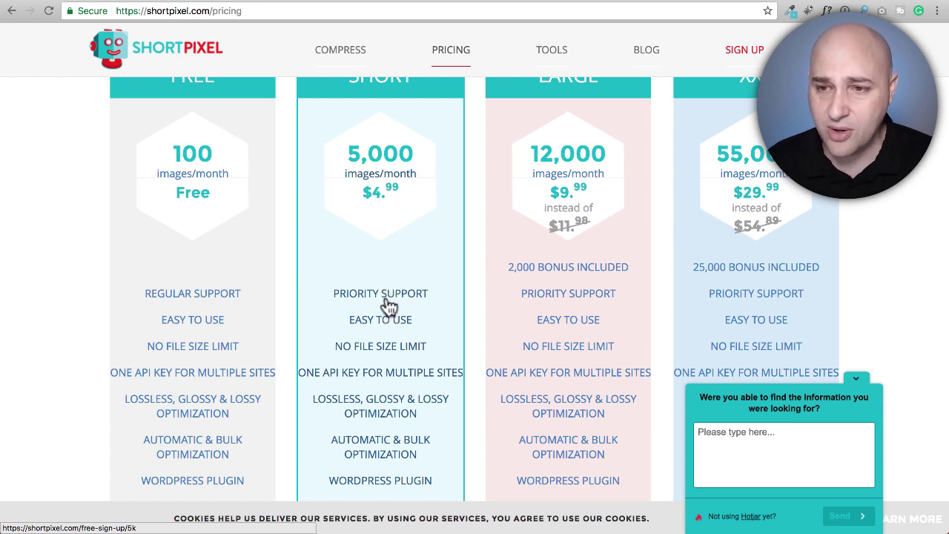
scroll(391, 225, "up", 1)
scroll(390, 225, "up", 1)
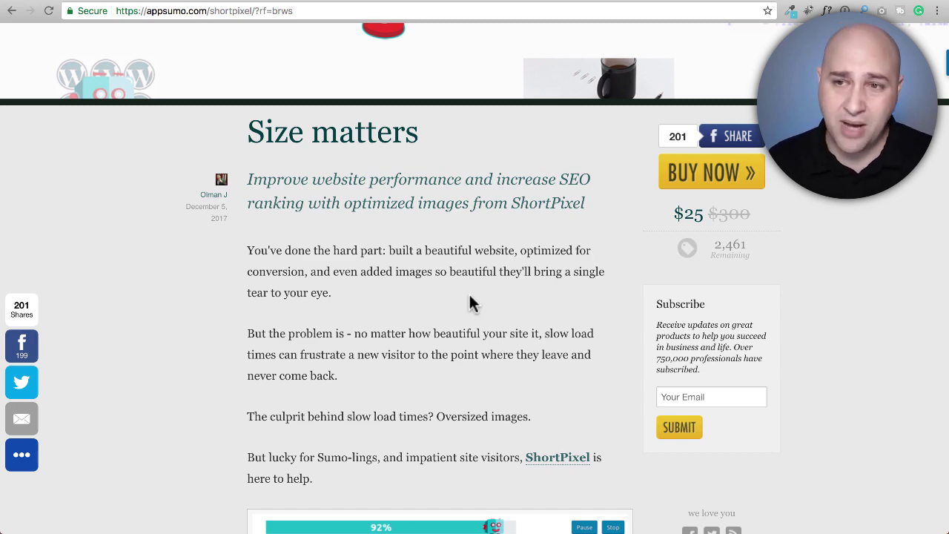
Scroll to AppSumo's $25 Lifetime Access box and highlight the line about stacking codes
scroll(468, 292, "down", 20)
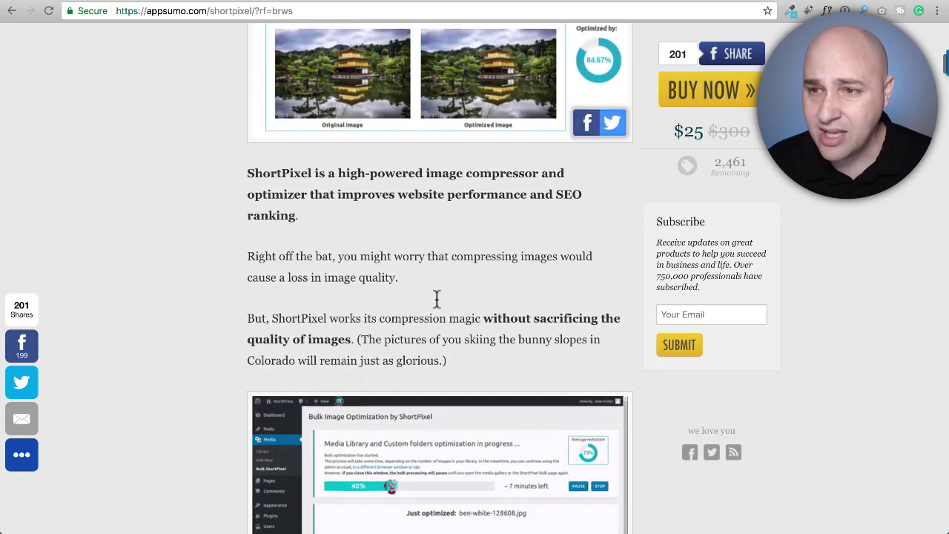
scroll(434, 298, "down", 20)
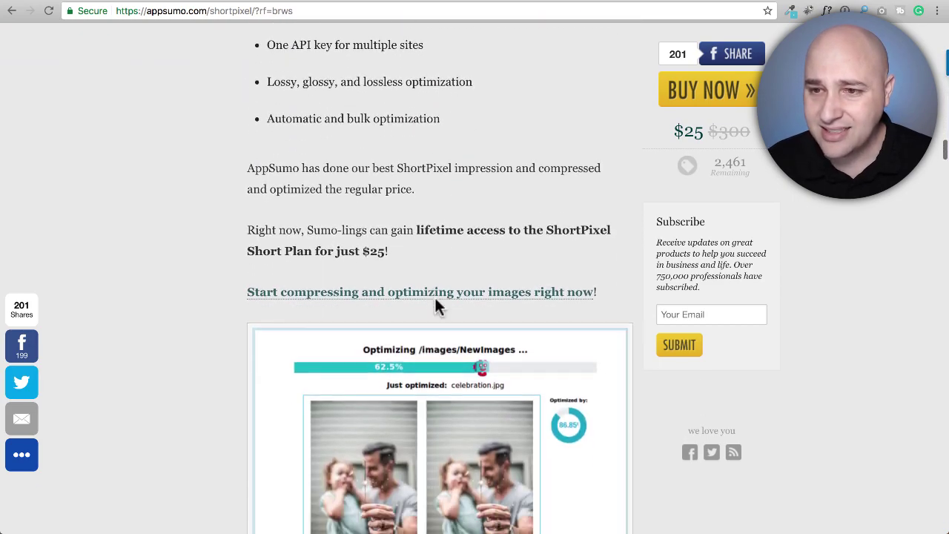
scroll(435, 297, "down", 2)
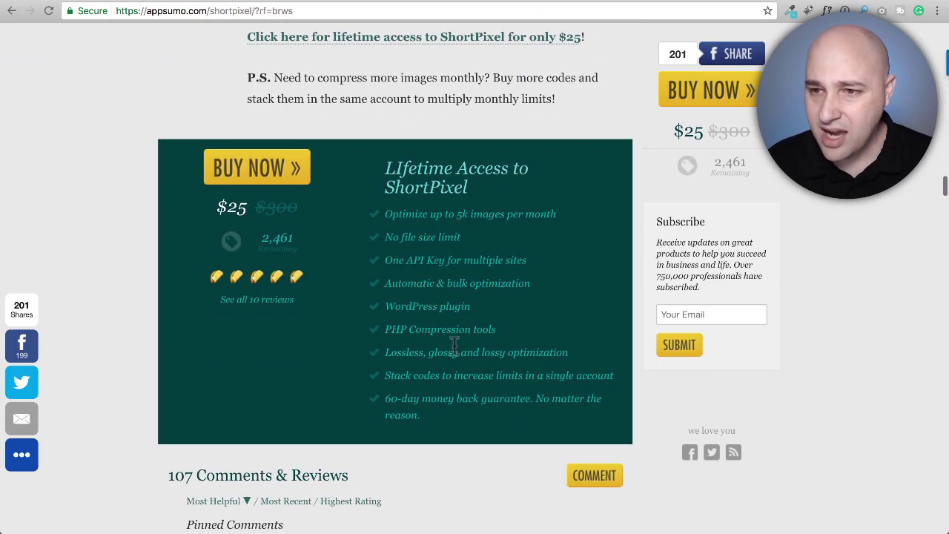
left_click_drag(389, 375, 609, 374)
left_click(569, 351)
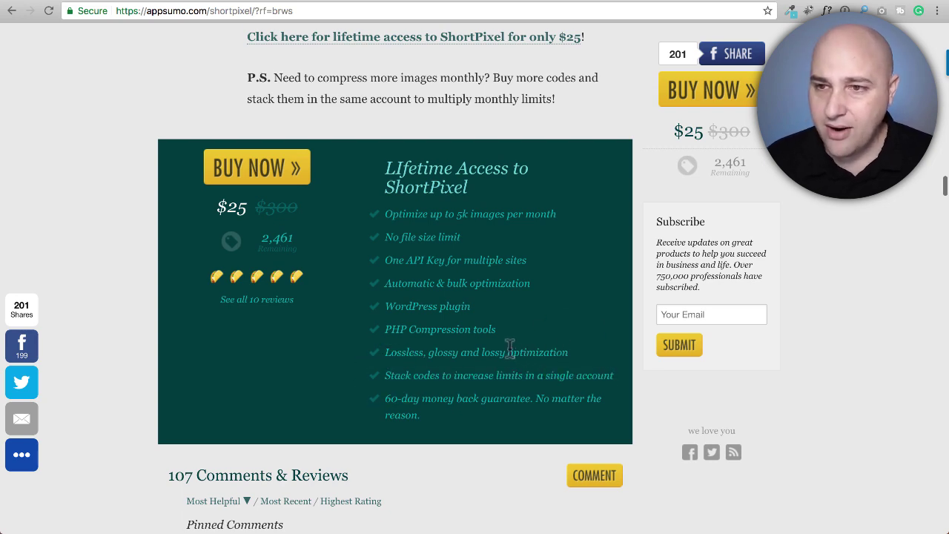
scroll(510, 347, "up", 20)
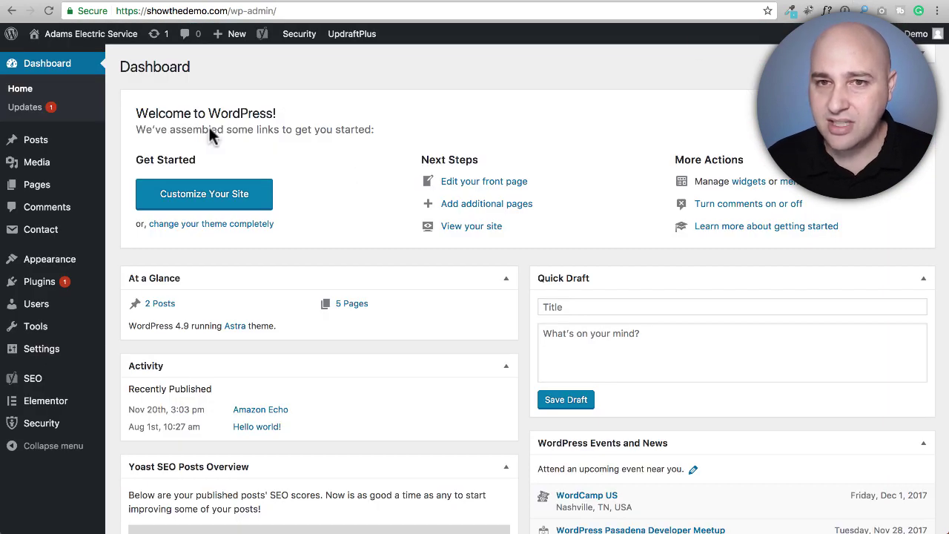
Search Add Plugins for 'imagify' and install Imagify Image Optimizer
mouse_move(79, 149)
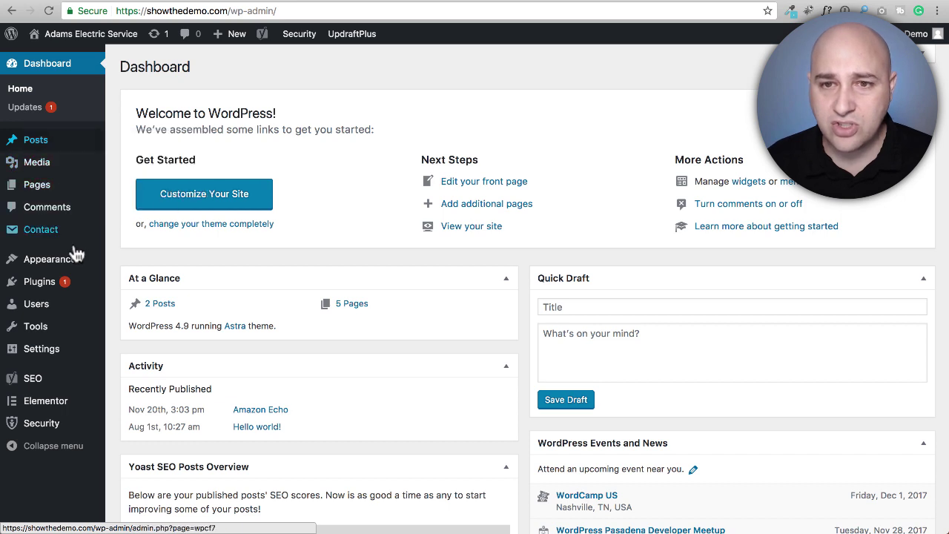
mouse_move(78, 261)
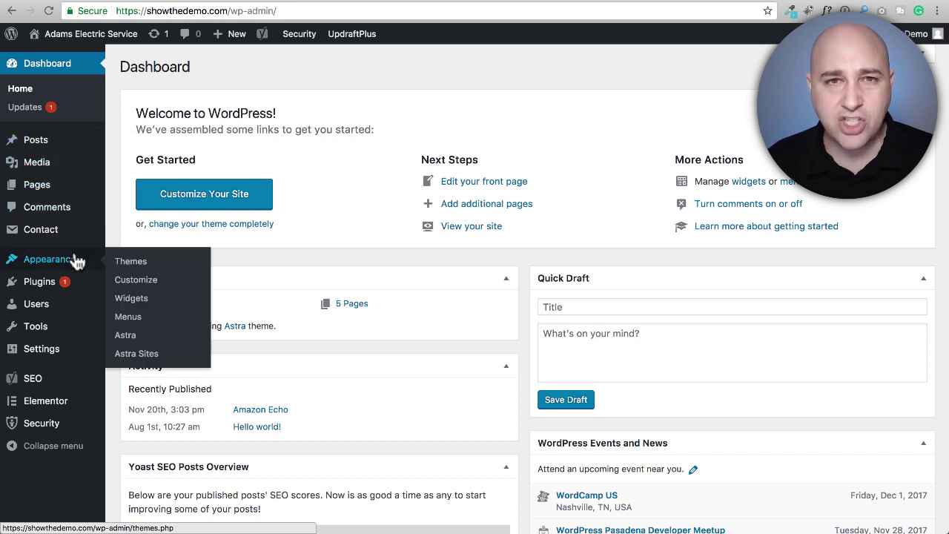
mouse_move(29, 282)
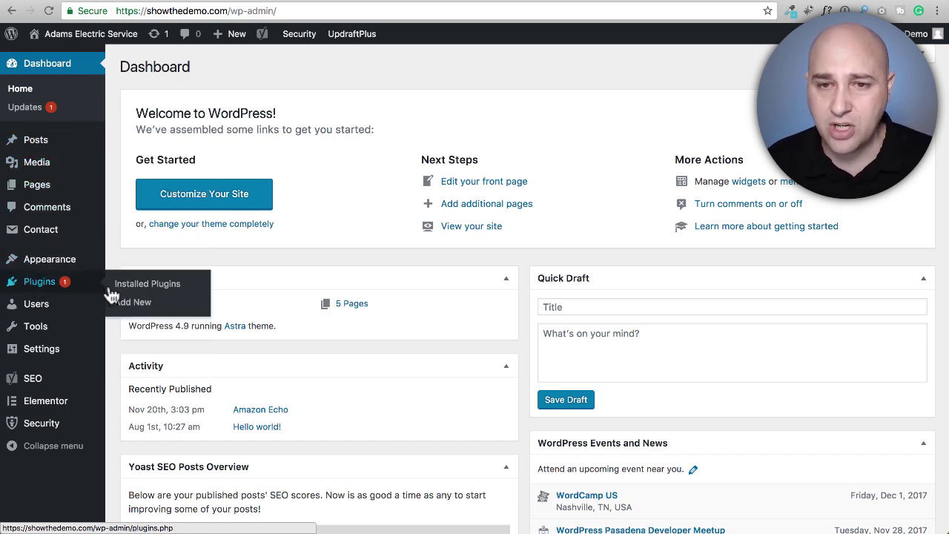
left_click(187, 304)
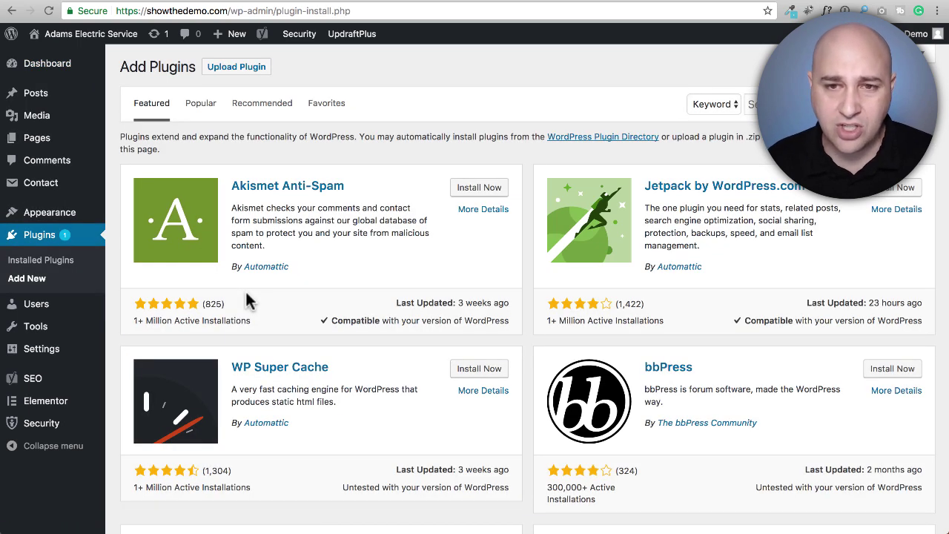
left_click(755, 104)
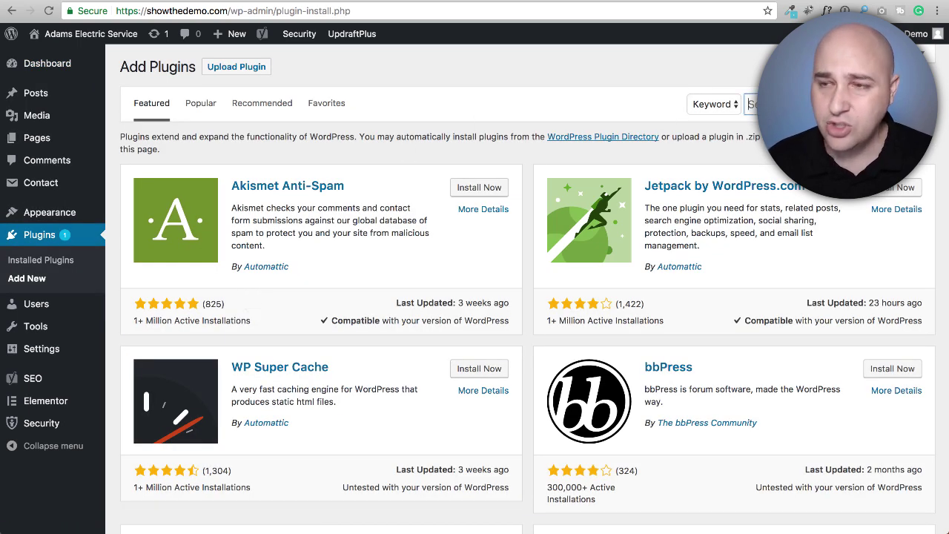
type("imagify")
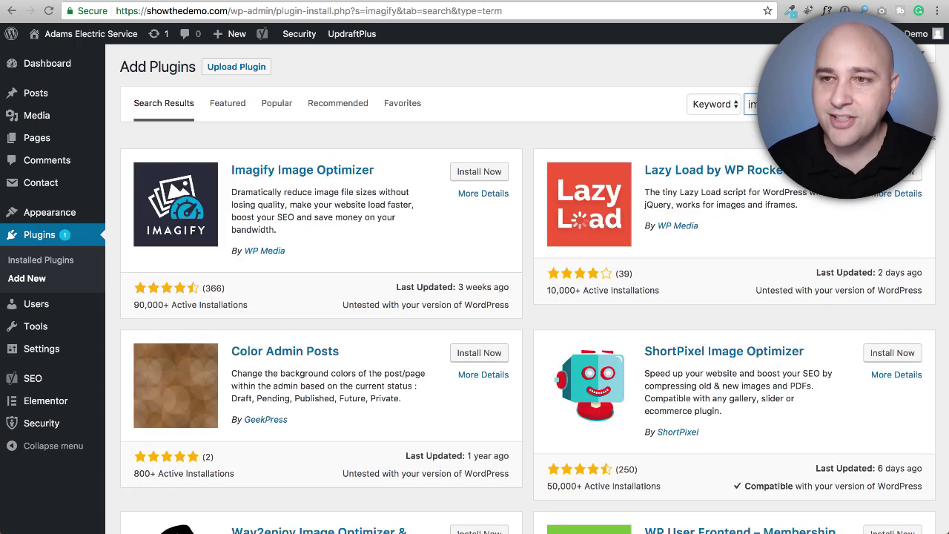
left_click(465, 175)
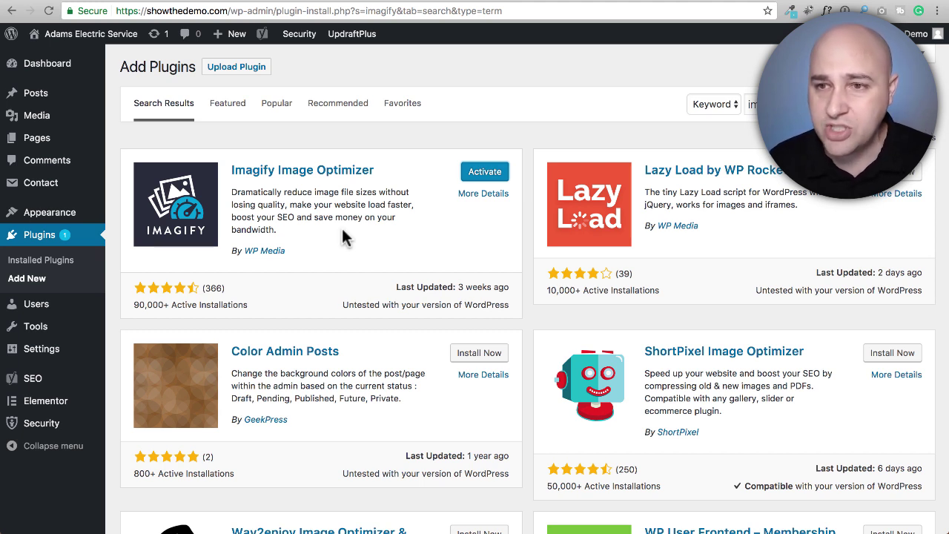
Activate the newly installed Imagify Image Optimizer plugin from its card
left_click(477, 178)
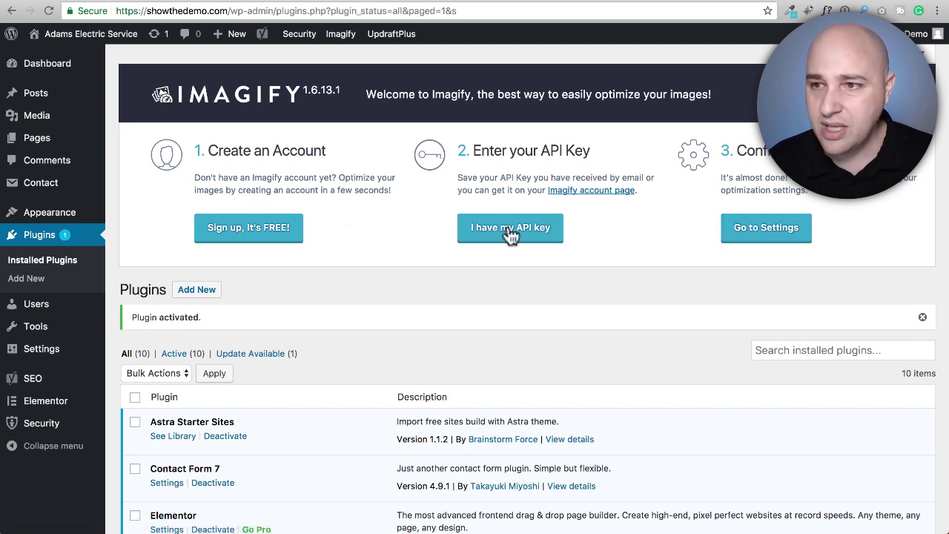
Copy the access token from app.imagify.io's API - Integration page and return to Imagify settings
left_click(768, 231)
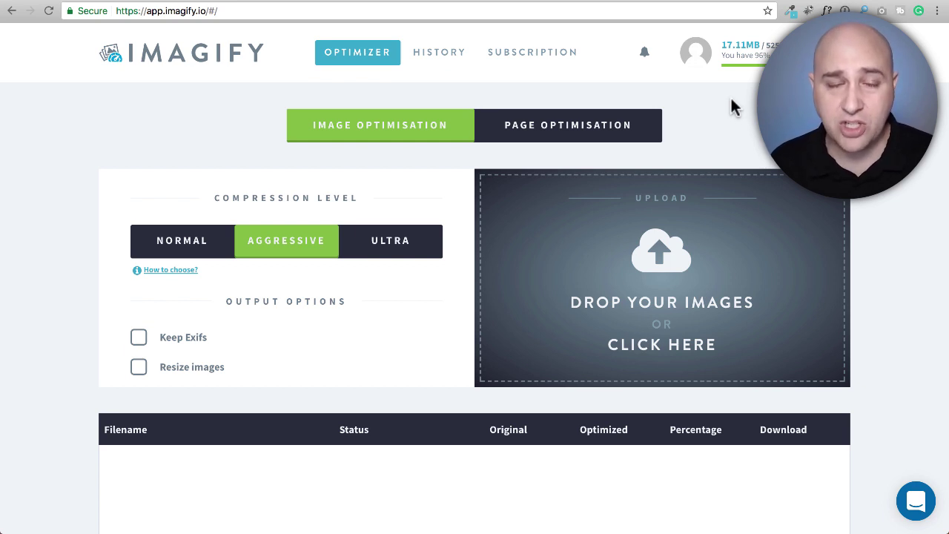
left_click(753, 65)
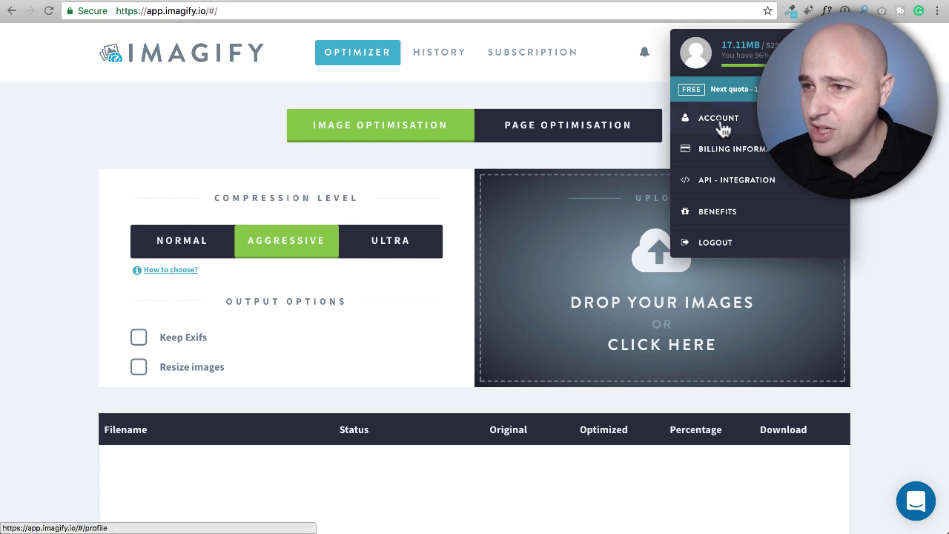
left_click(709, 185)
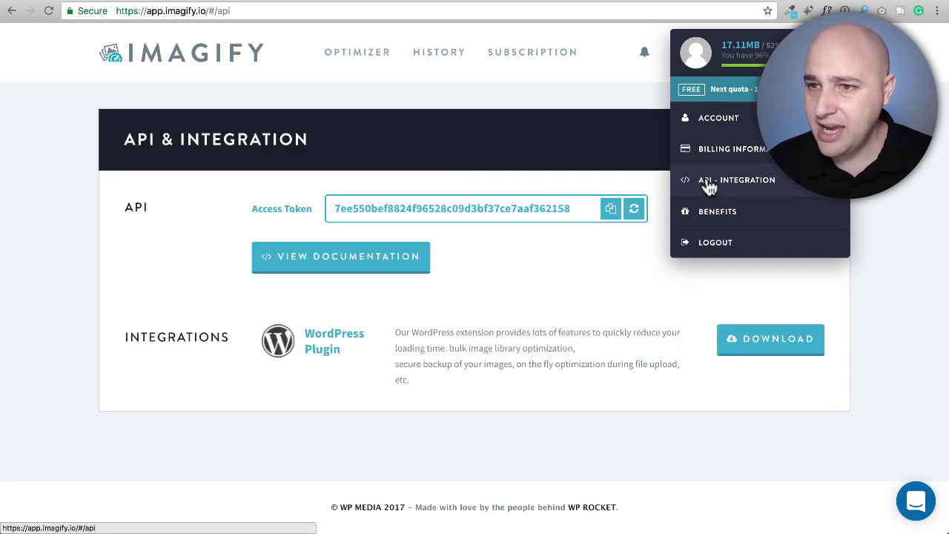
double_click(482, 210)
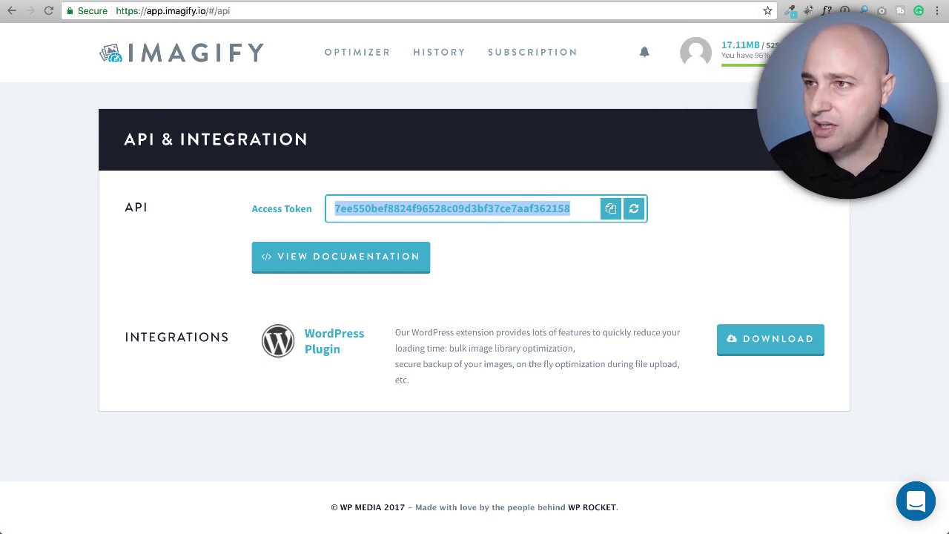
left_click(781, 1)
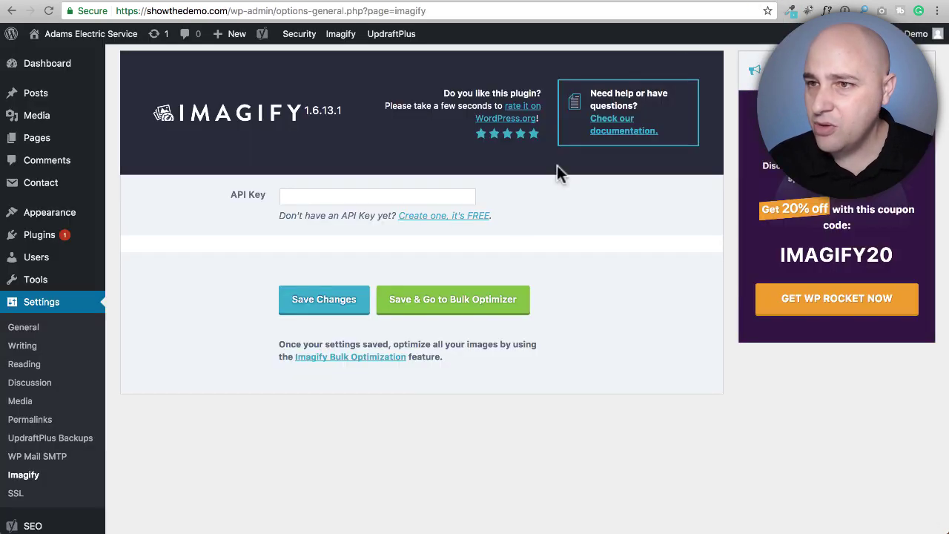
Paste the access token into Imagify's API Key field and save it
left_click(345, 194)
key("super+v")
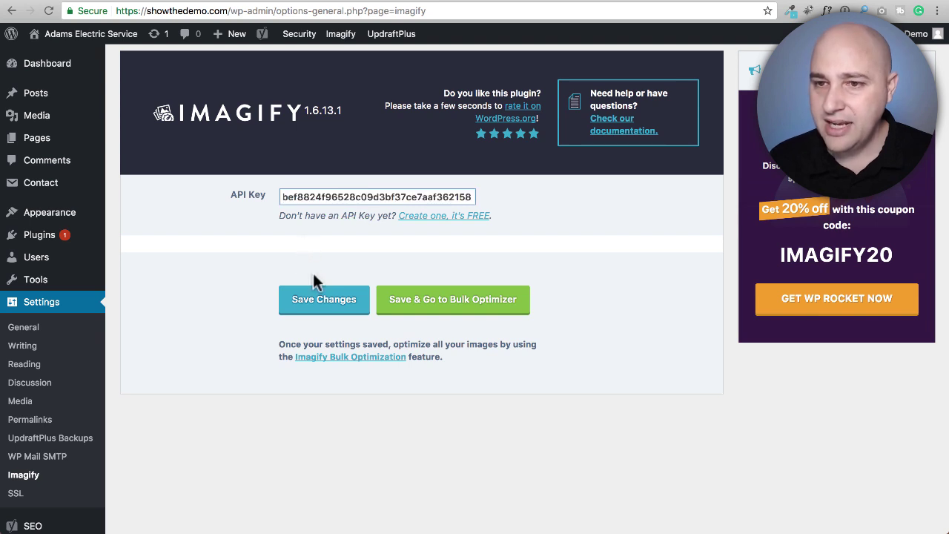
left_click(333, 304)
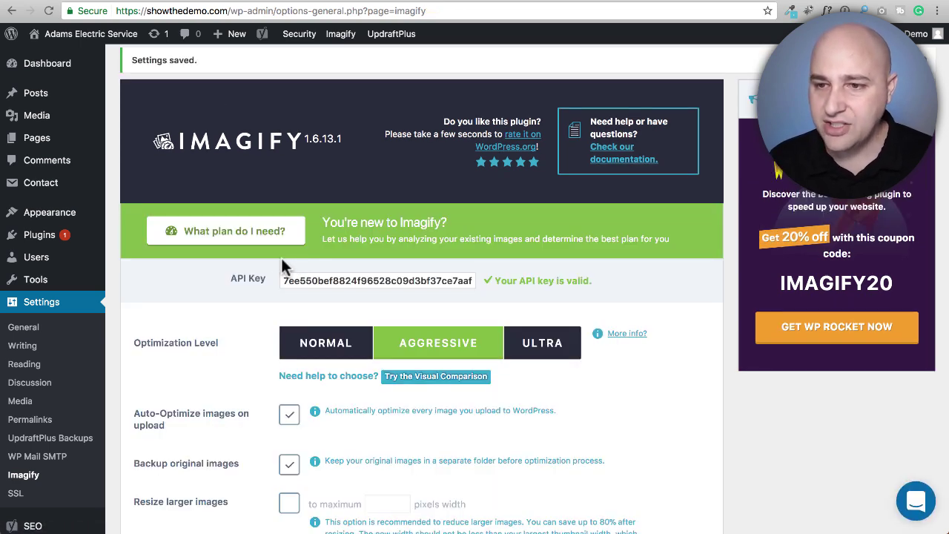
Review Imagify's auto-optimize on upload, original backup and image size options
scroll(281, 263, "down", 5)
scroll(227, 215, "up", 1)
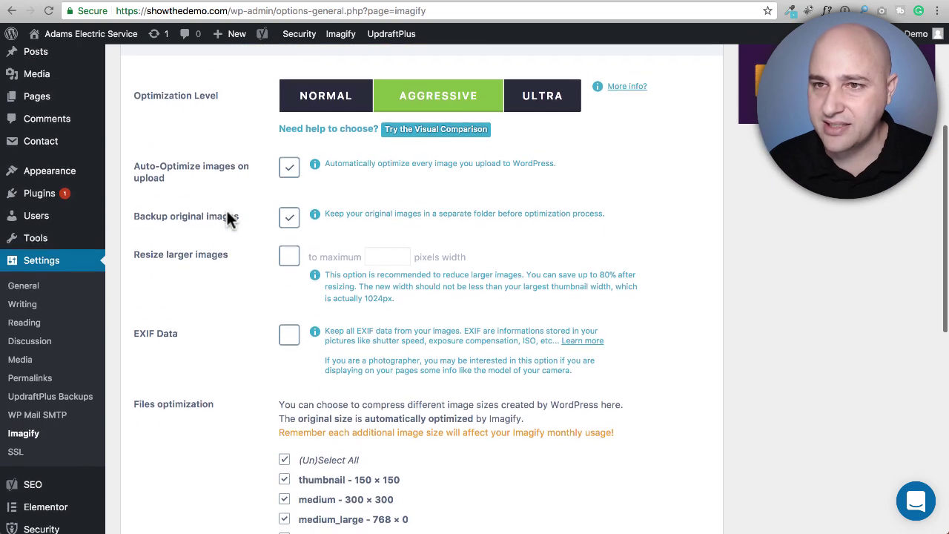
scroll(226, 212, "down", 1)
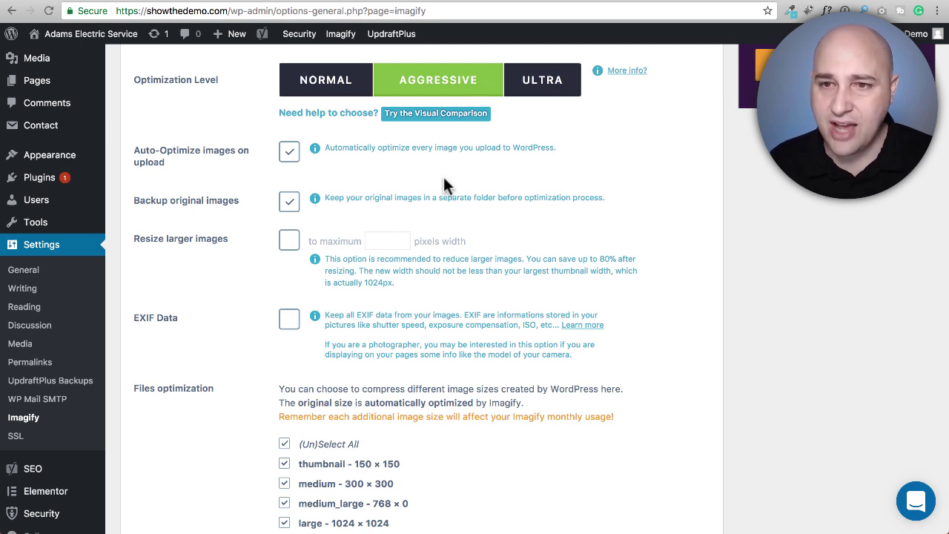
scroll(444, 181, "down", 3)
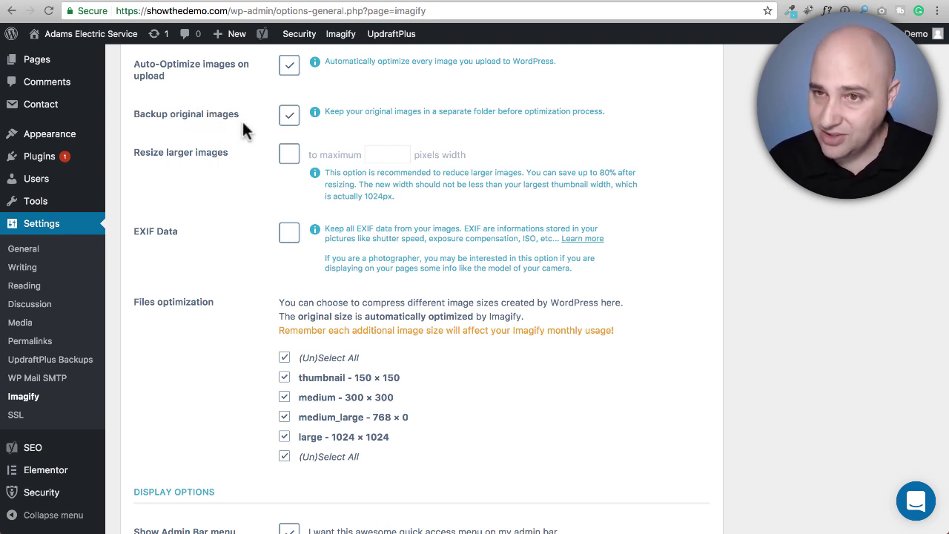
scroll(242, 134, "down", 1)
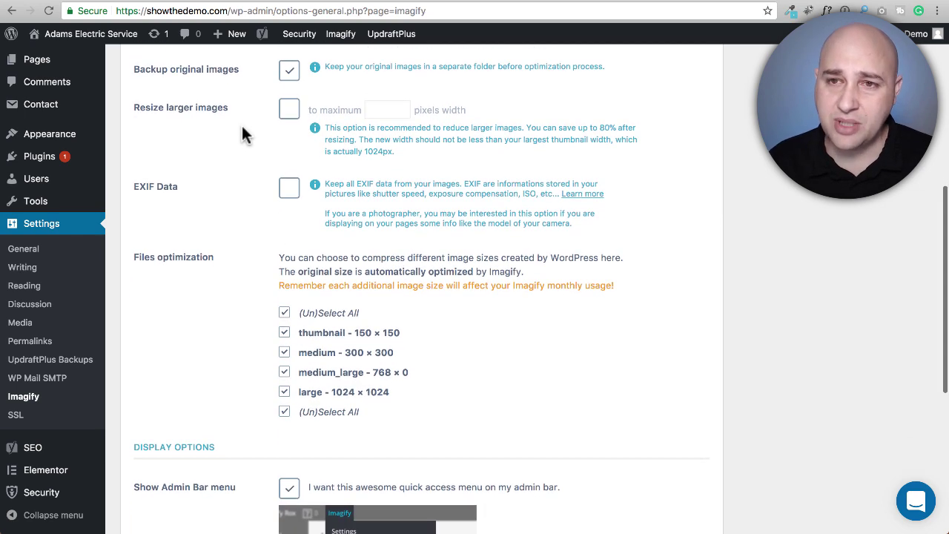
Enable Imagify's 'Resize larger images' option and place the cursor in the maximum width field
scroll(241, 135, "down", 1)
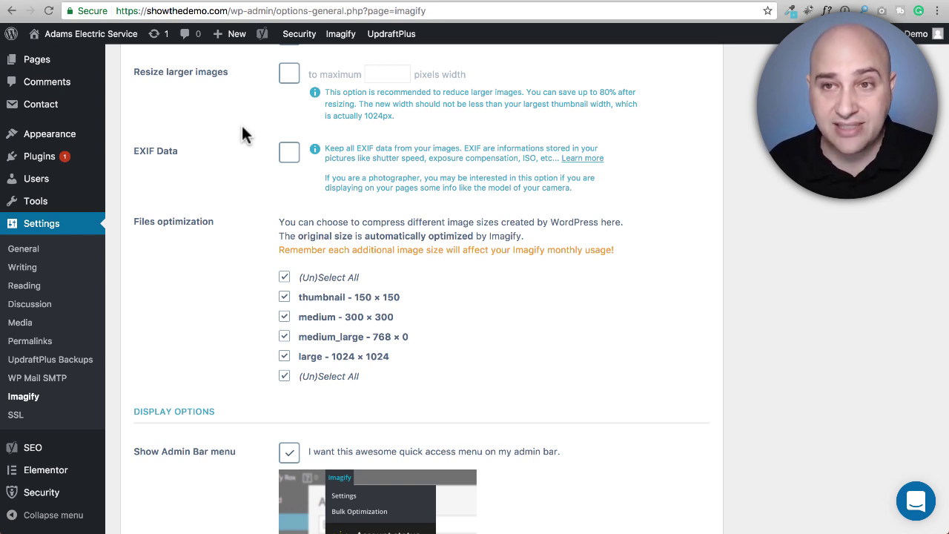
left_click(289, 73)
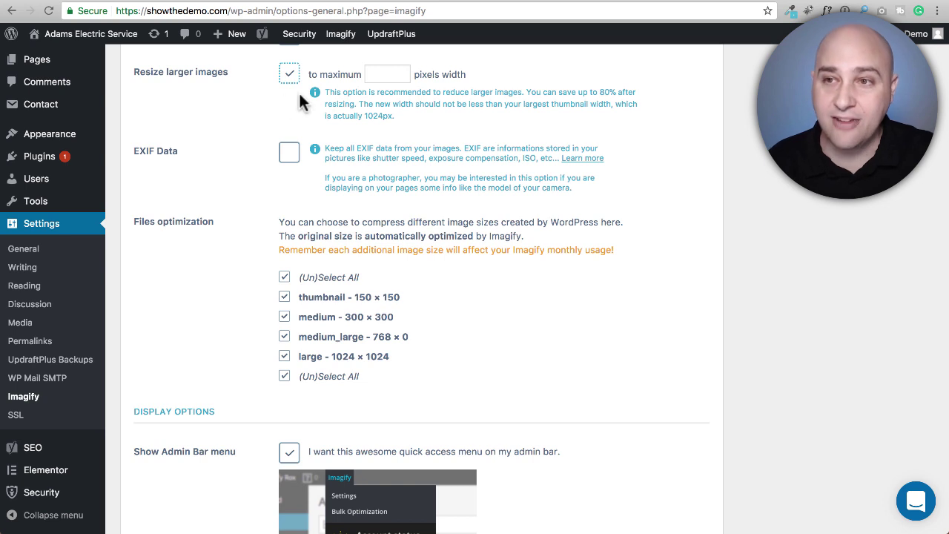
left_click(370, 75)
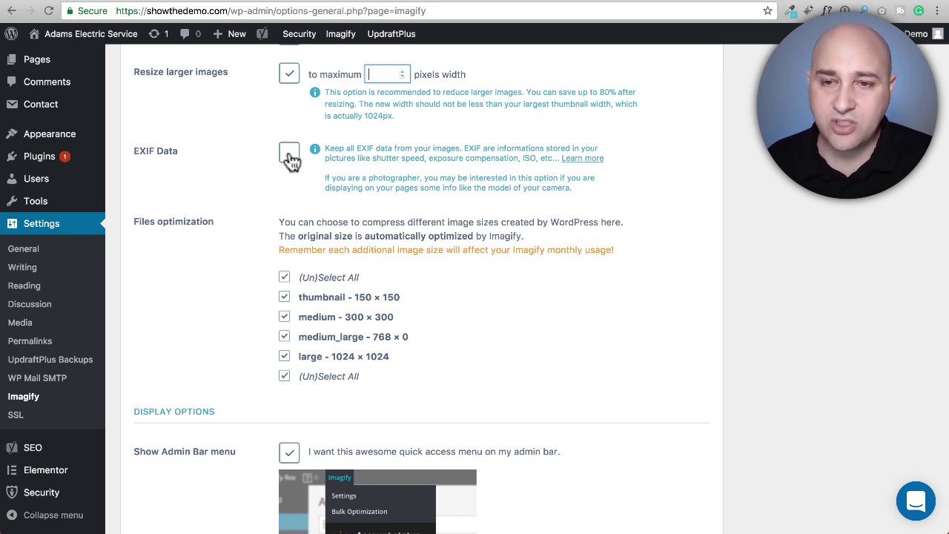
Uncheck 'Show Admin Bar menu' and save Imagify settings, getting a Settings saved notice
scroll(233, 191, "down", 3)
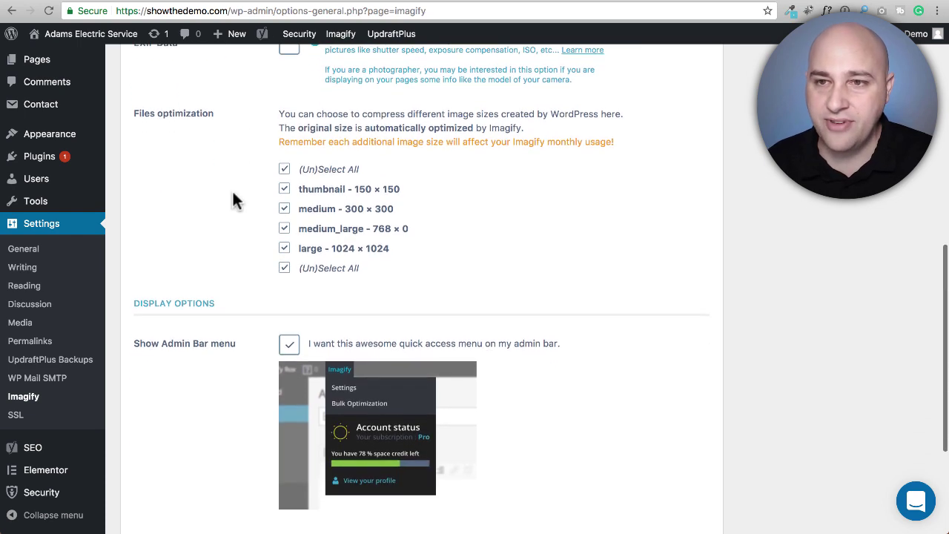
scroll(232, 191, "down", 2)
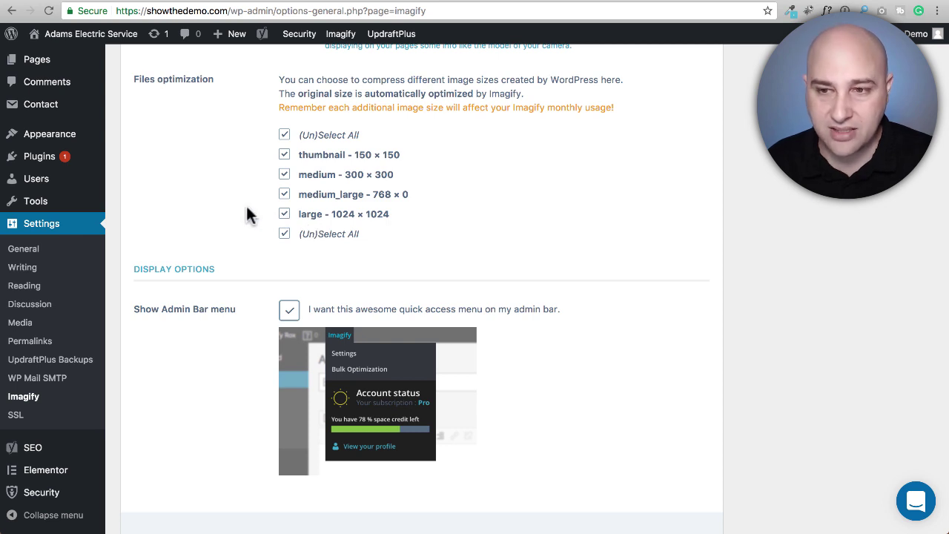
scroll(223, 200, "down", 3)
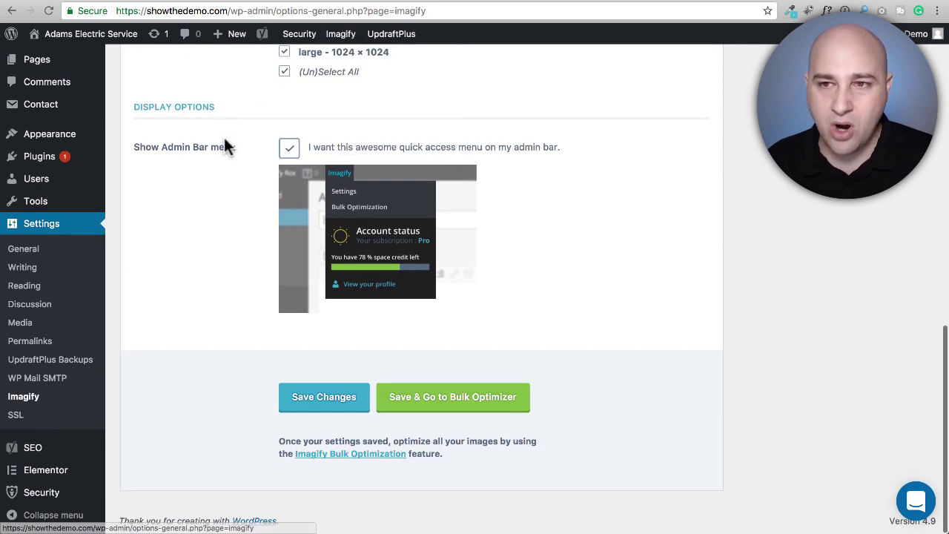
left_click(288, 150)
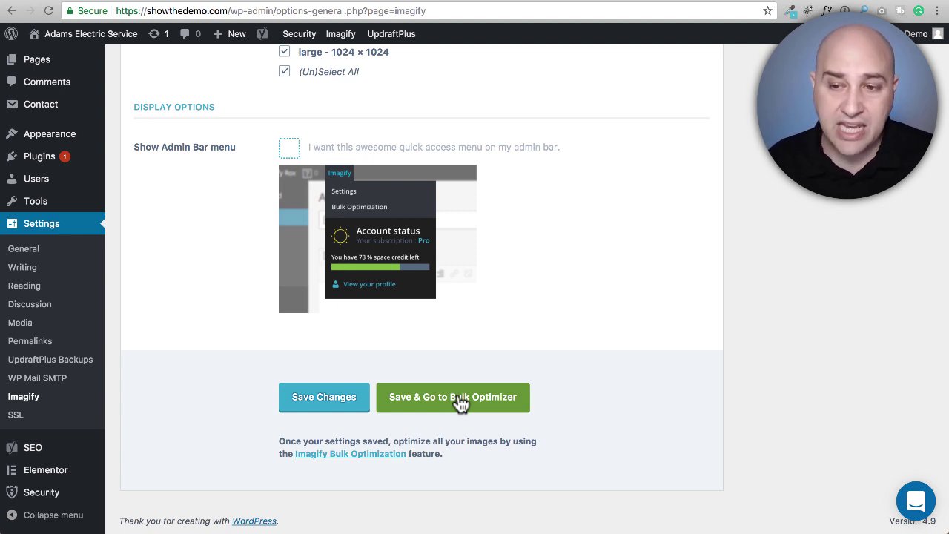
left_click(305, 396)
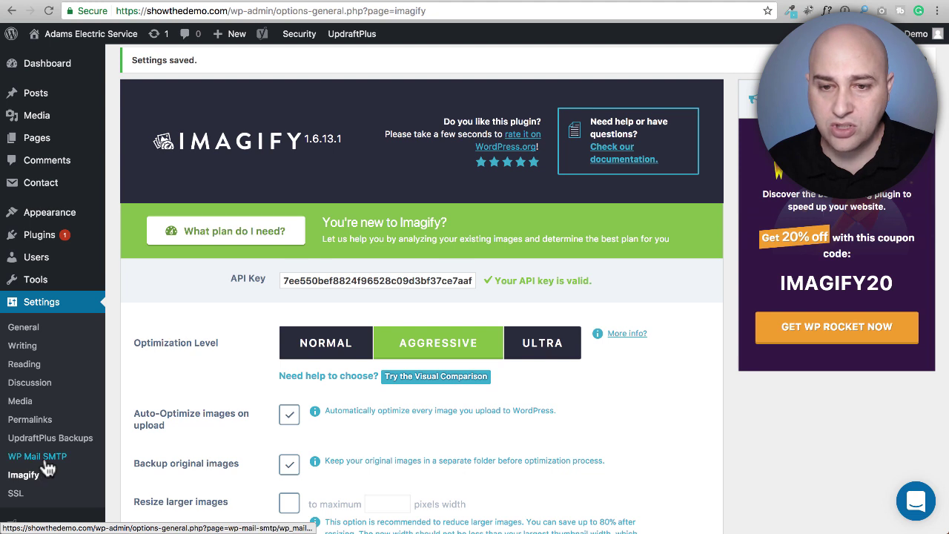
Review Imagify's Bulk Optimization page, highlighting the note about images over 2 MB
mouse_move(56, 121)
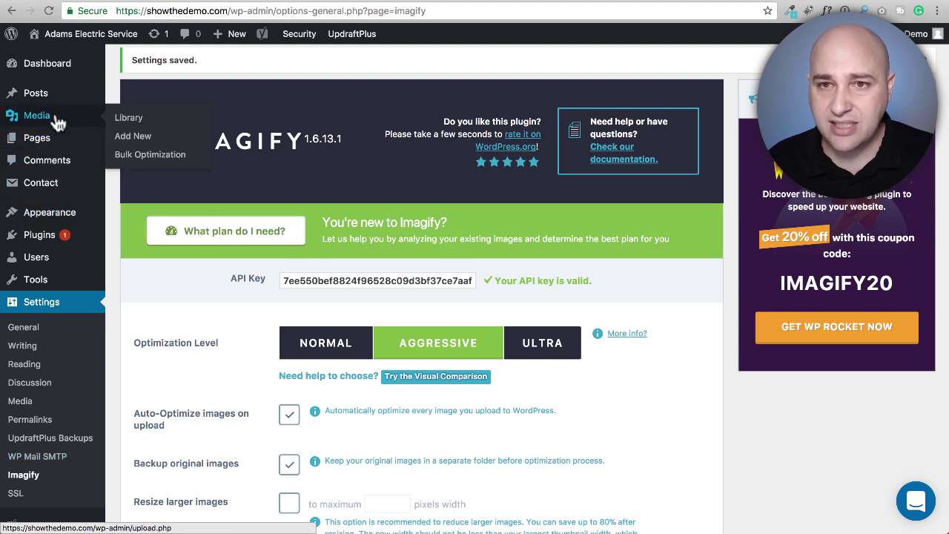
left_click(152, 162)
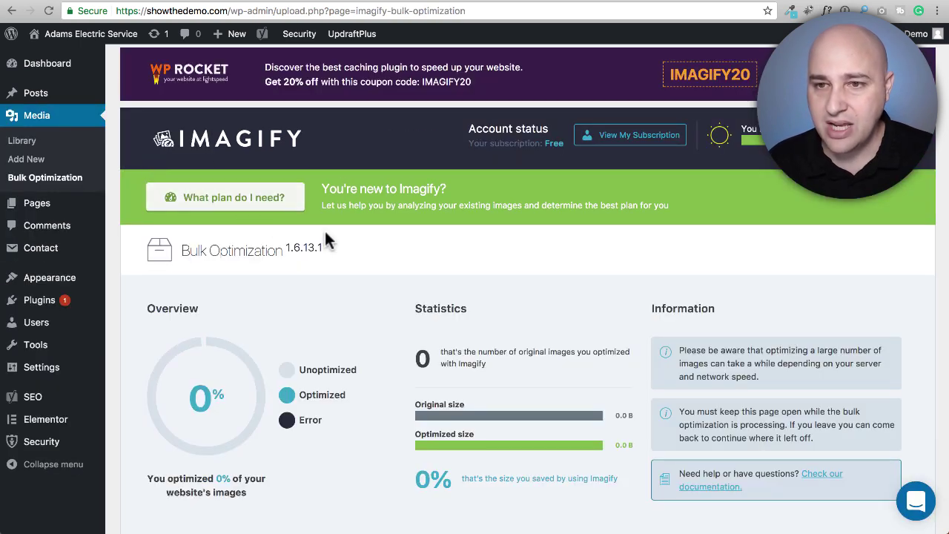
scroll(328, 234, "down", 5)
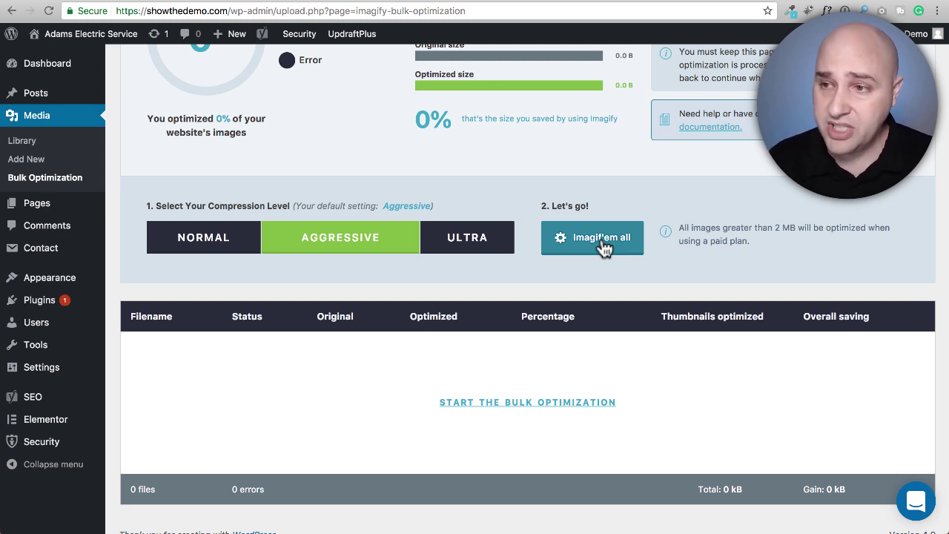
left_click_drag(680, 228, 793, 229)
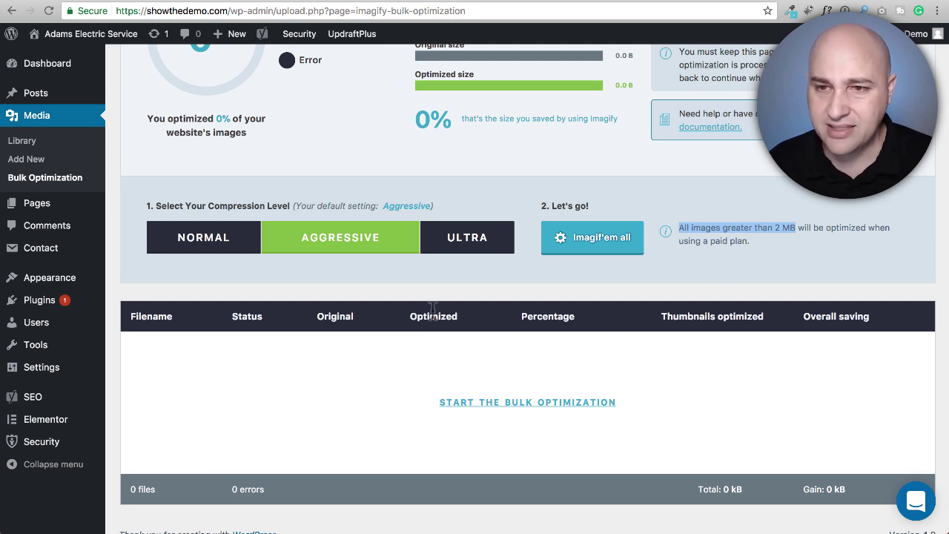
Deactivate the Imagify plugin in the Installed Plugins list
mouse_move(57, 310)
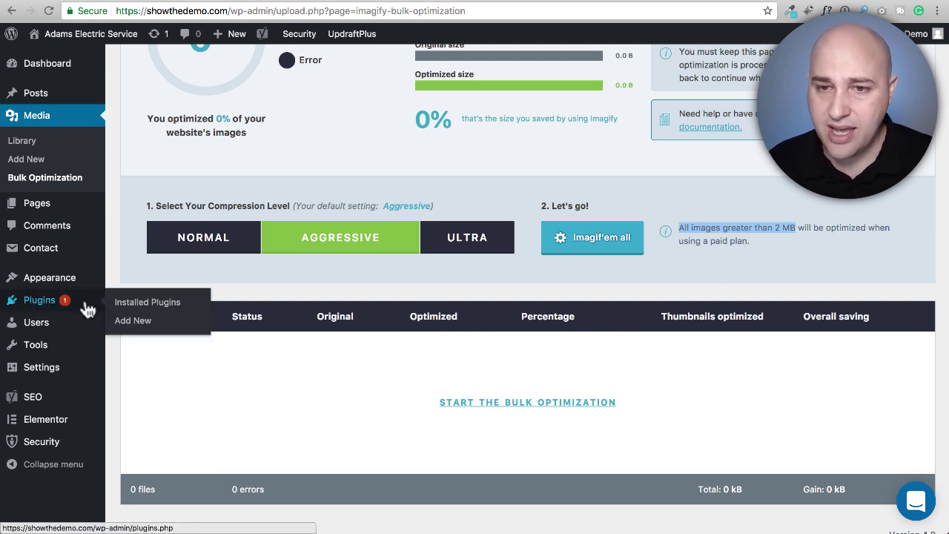
left_click(123, 302)
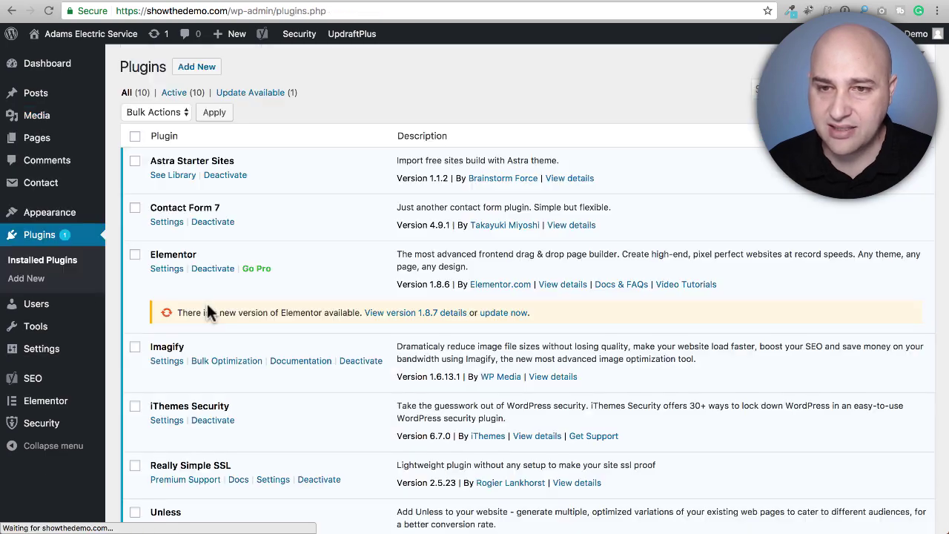
scroll(300, 305, "down", 4)
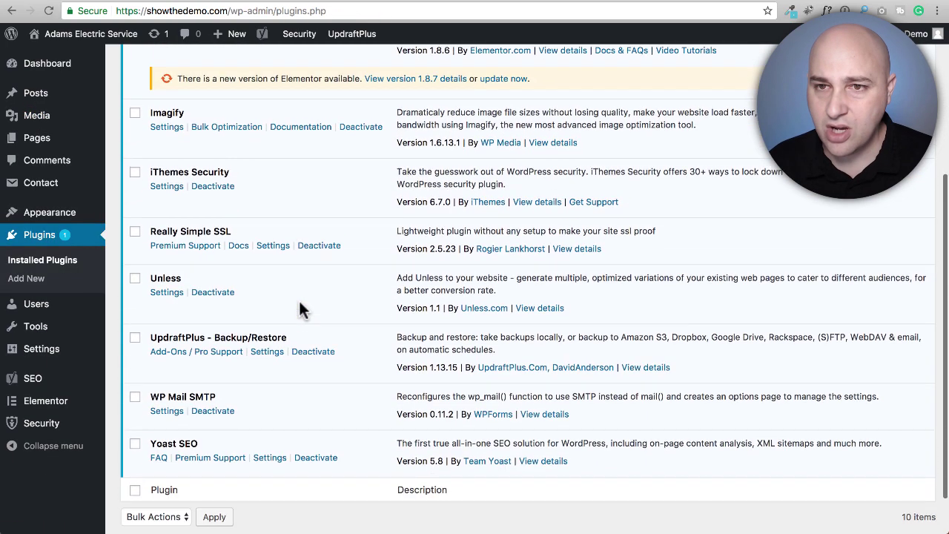
scroll(292, 342, "up", 2)
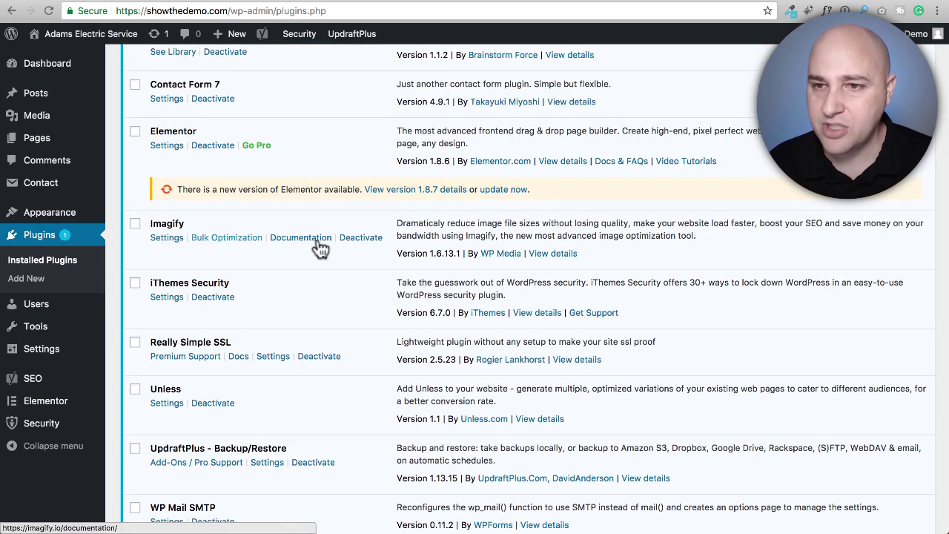
left_click(349, 240)
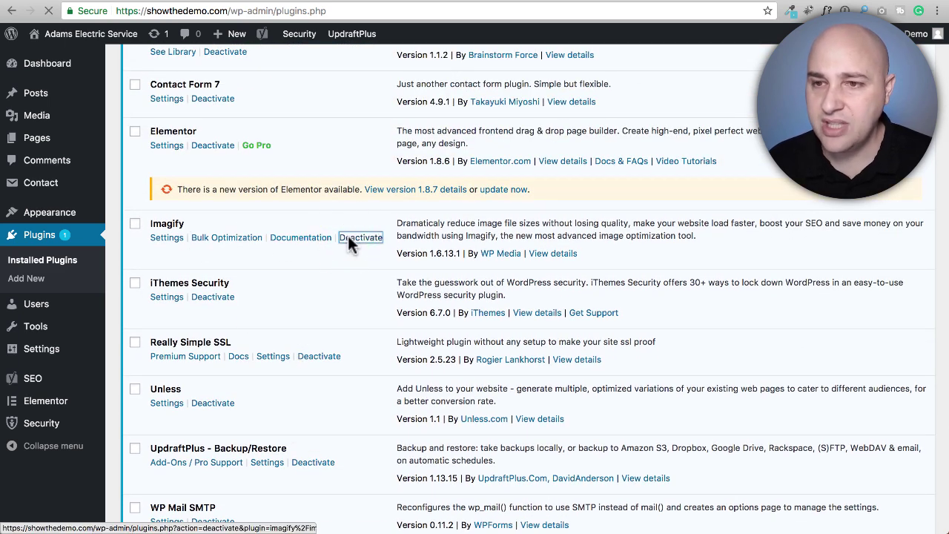
Search Add New plugins for 'shortpixel', then install and activate ShortPixel Image Optimizer
left_click(22, 279)
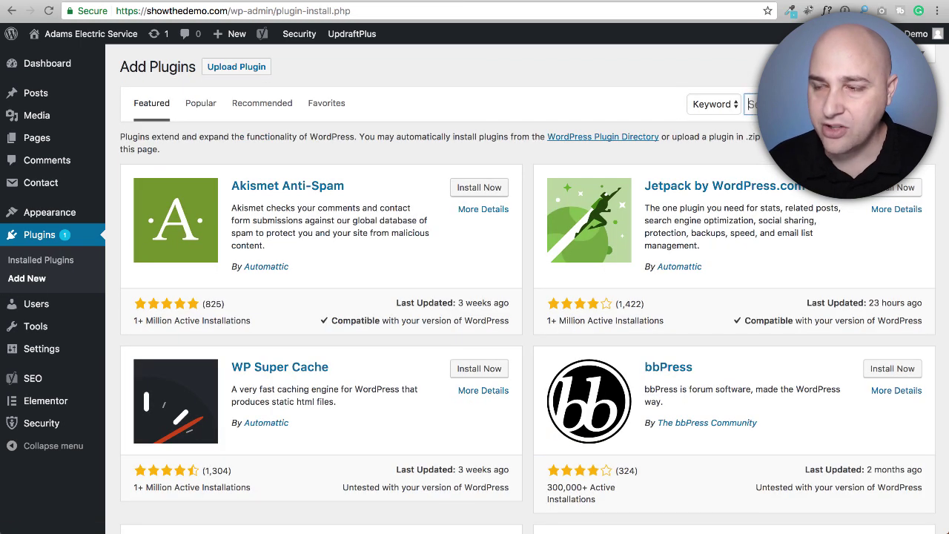
type("shortpixel")
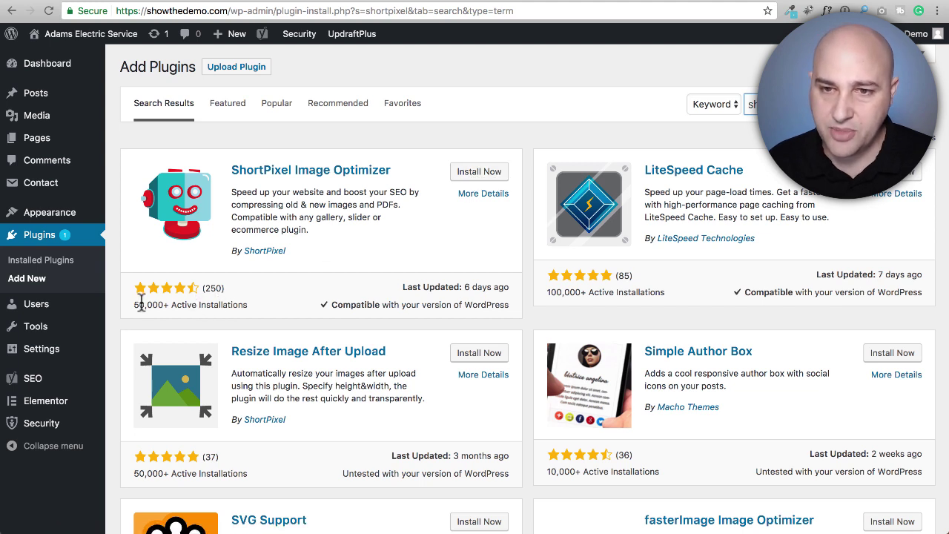
left_click(476, 178)
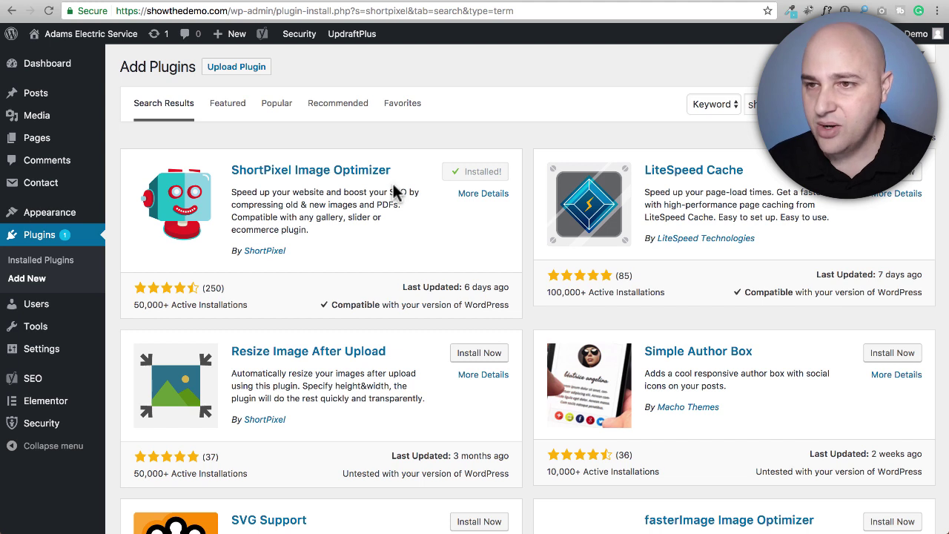
left_click(480, 177)
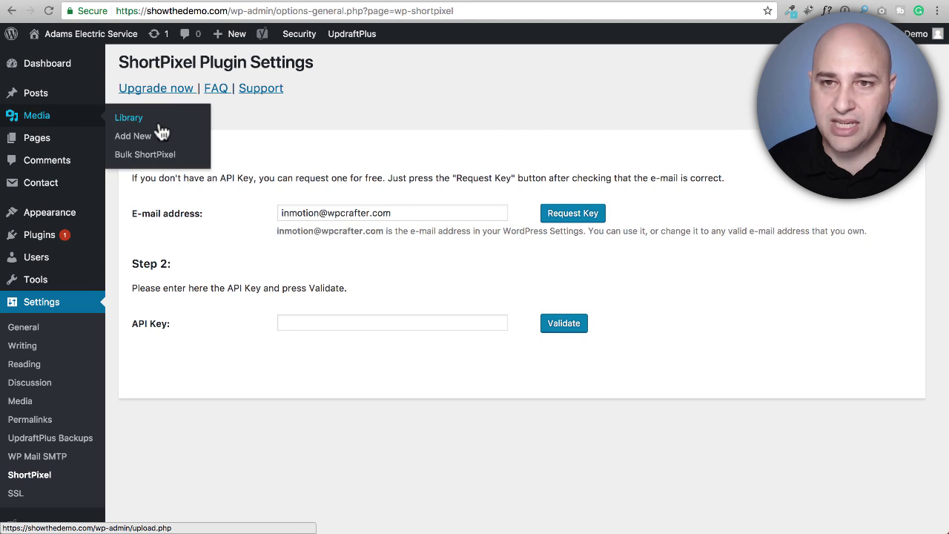
Request a free ShortPixel API key on Settings > ShortPixel and validate it
mouse_move(83, 142)
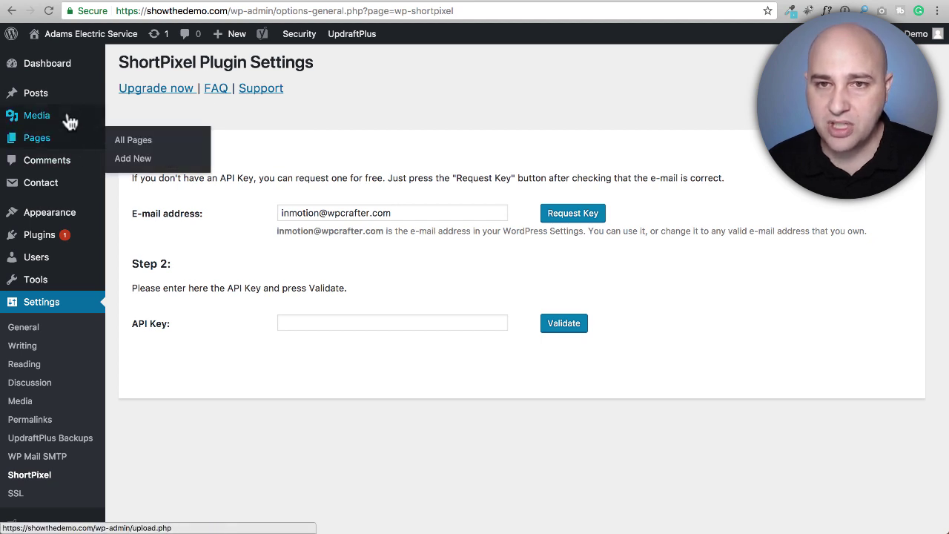
mouse_move(64, 118)
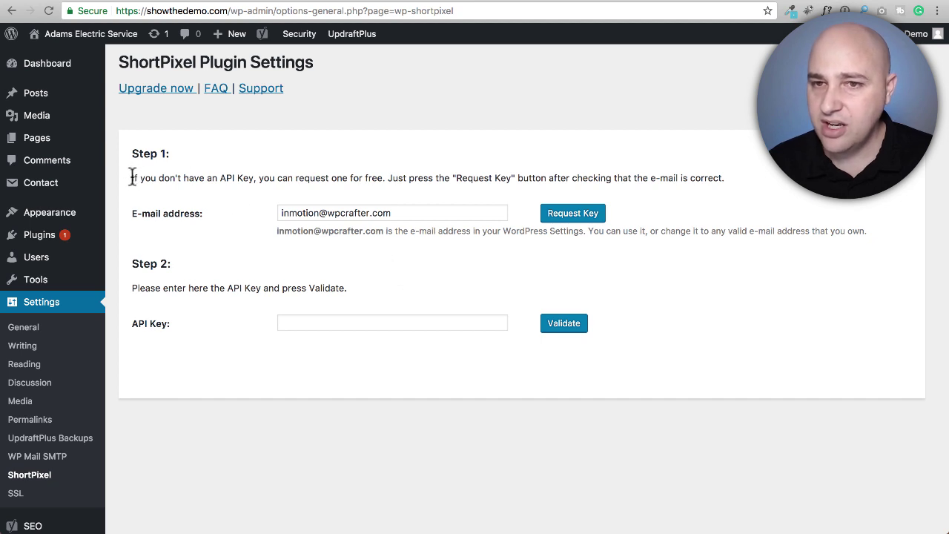
left_click_drag(133, 178, 677, 178)
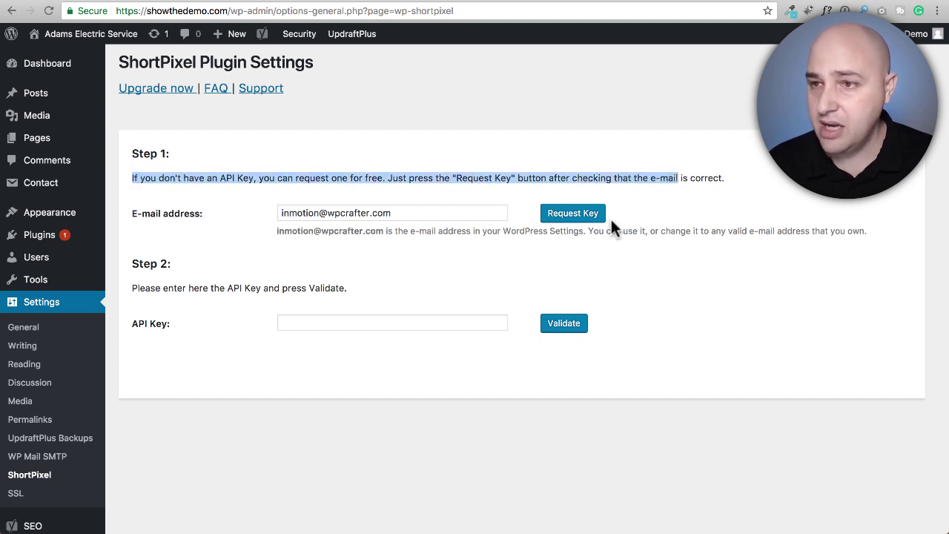
left_click(574, 218)
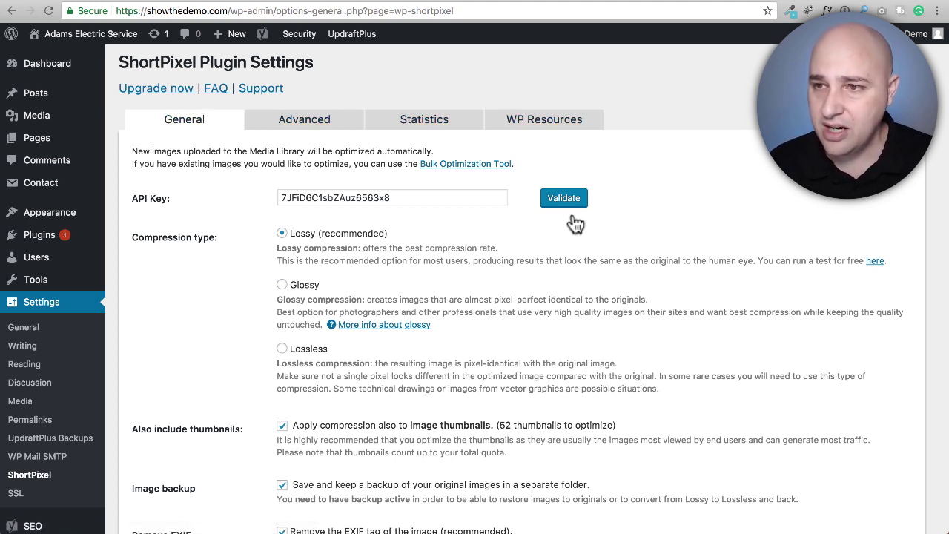
left_click(568, 200)
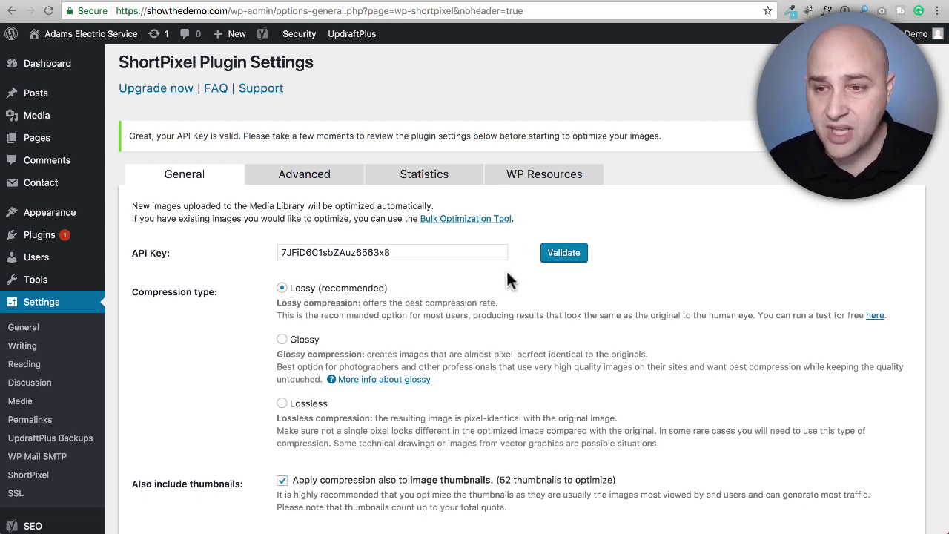
Enable ShortPixel's resizing of large images to maximum 924 x 924 using the fit-inside mode
scroll(507, 273, "down", 3)
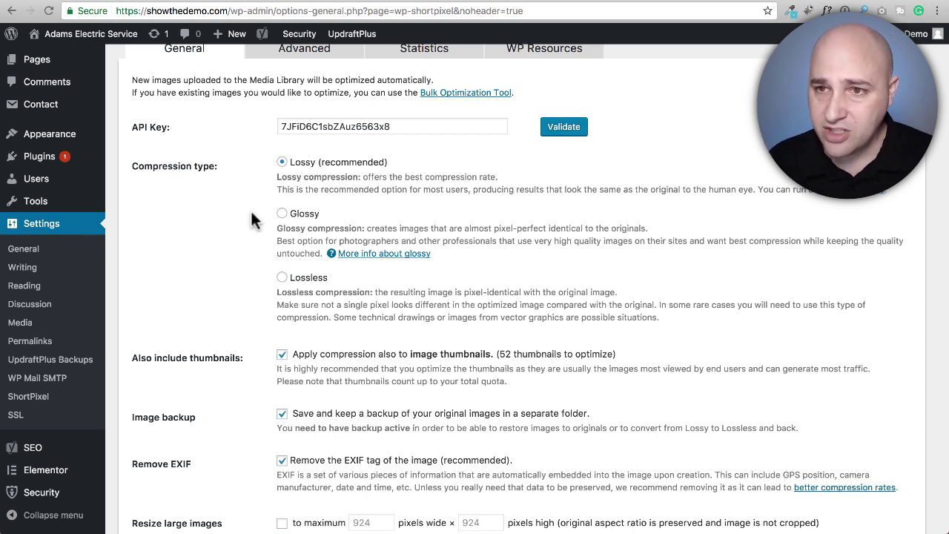
scroll(251, 220, "down", 5)
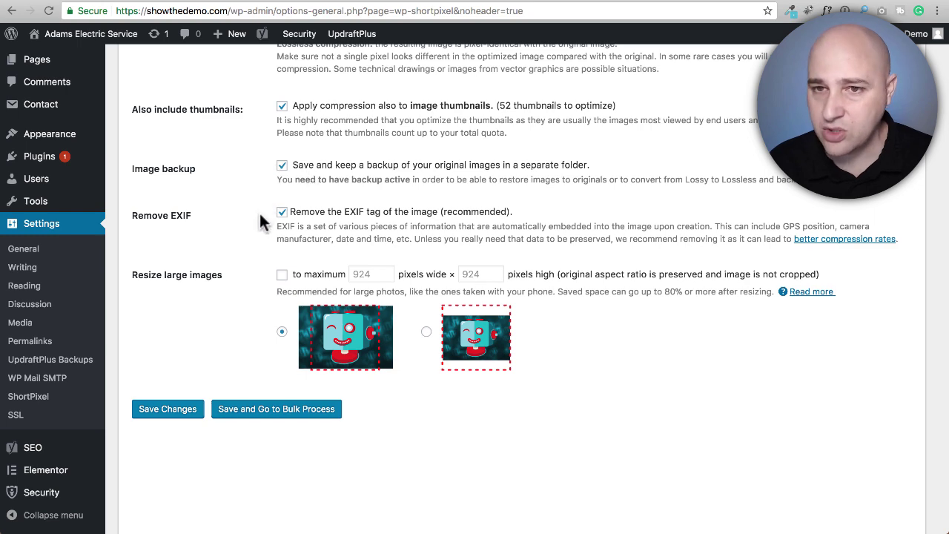
scroll(260, 220, "down", 1)
scroll(239, 207, "down", 2)
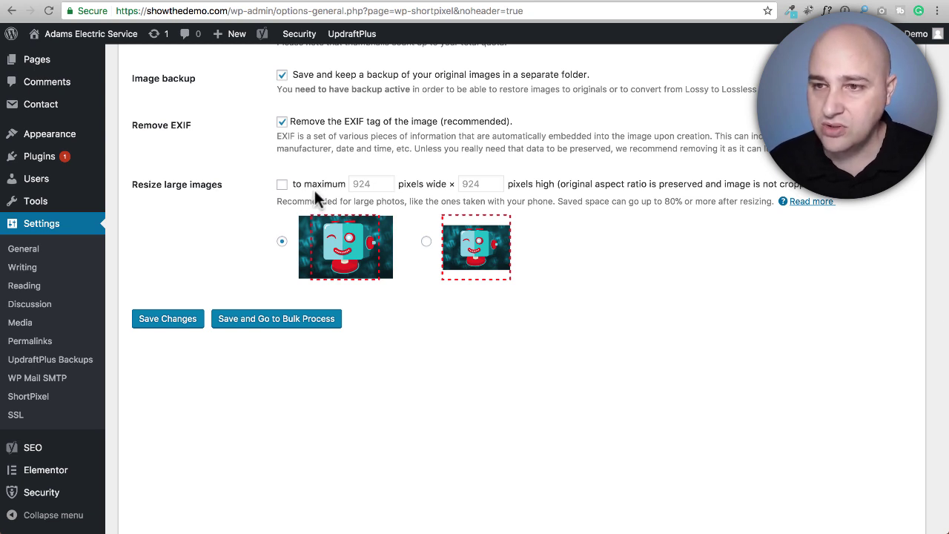
left_click(426, 242)
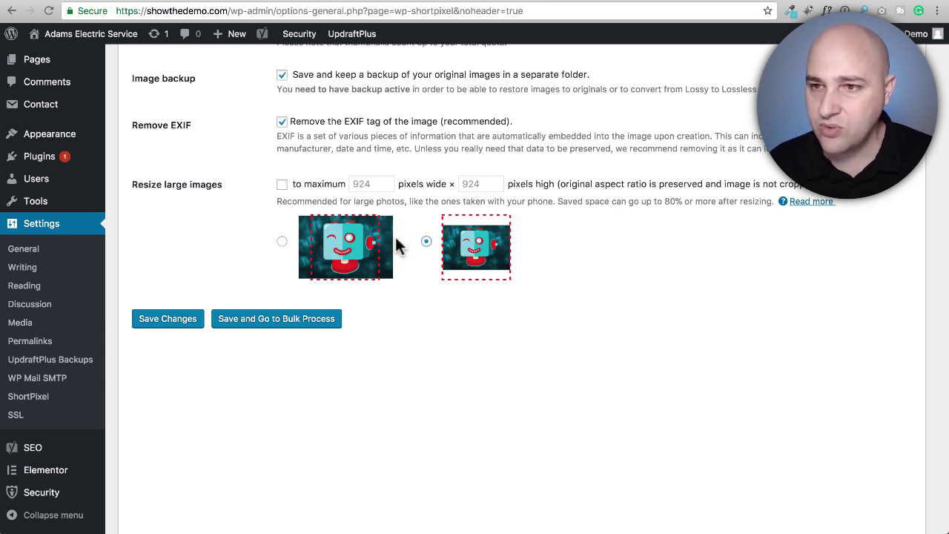
left_click(282, 185)
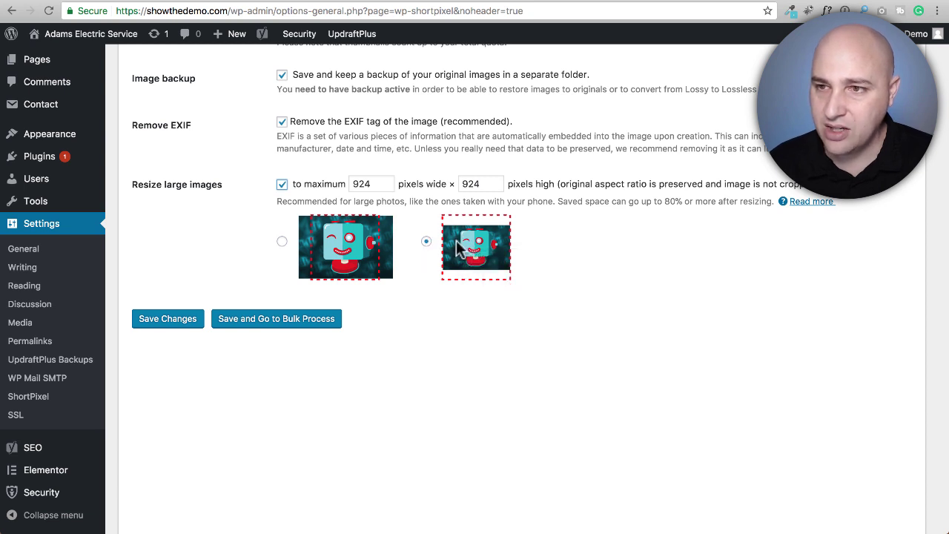
mouse_move(461, 249)
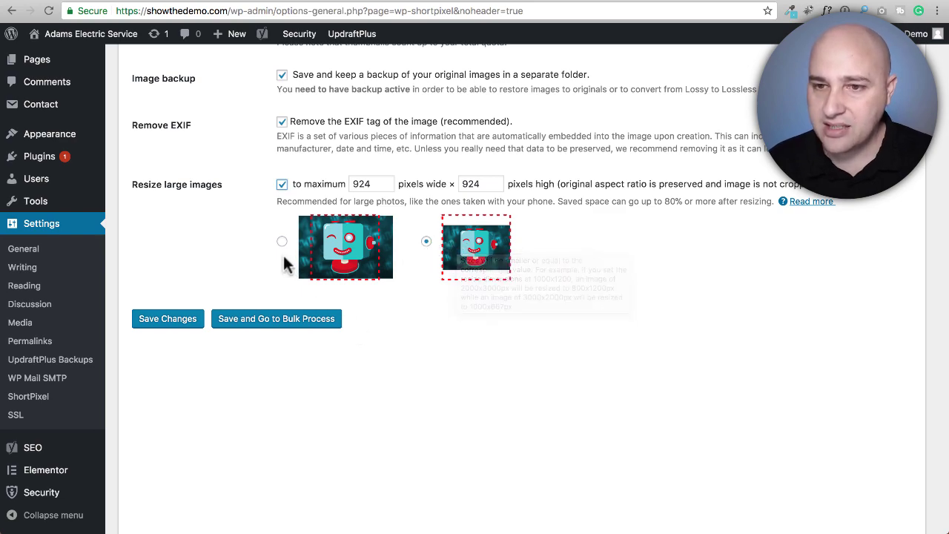
scroll(275, 271, "up", 10)
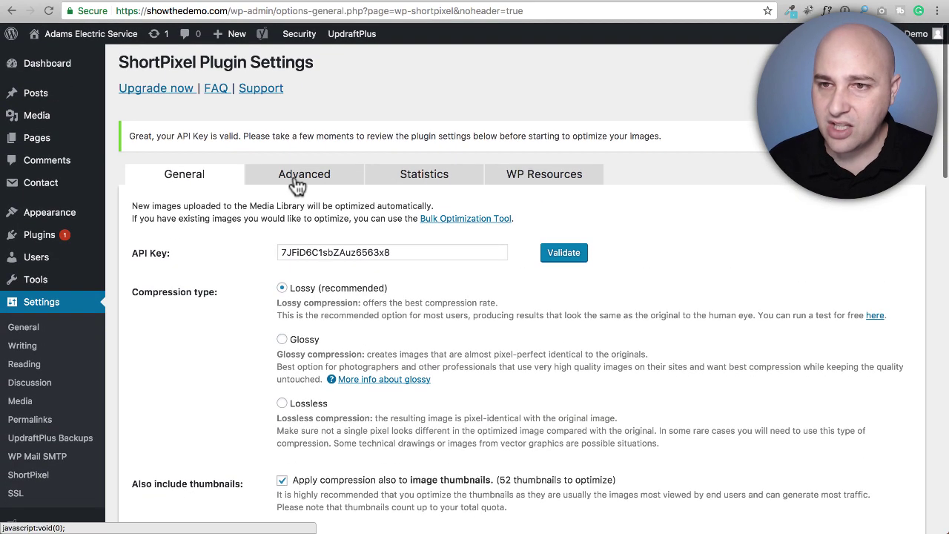
Scroll through the options on ShortPixel's Advanced settings tab
left_click(295, 183)
scroll(266, 220, "down", 3)
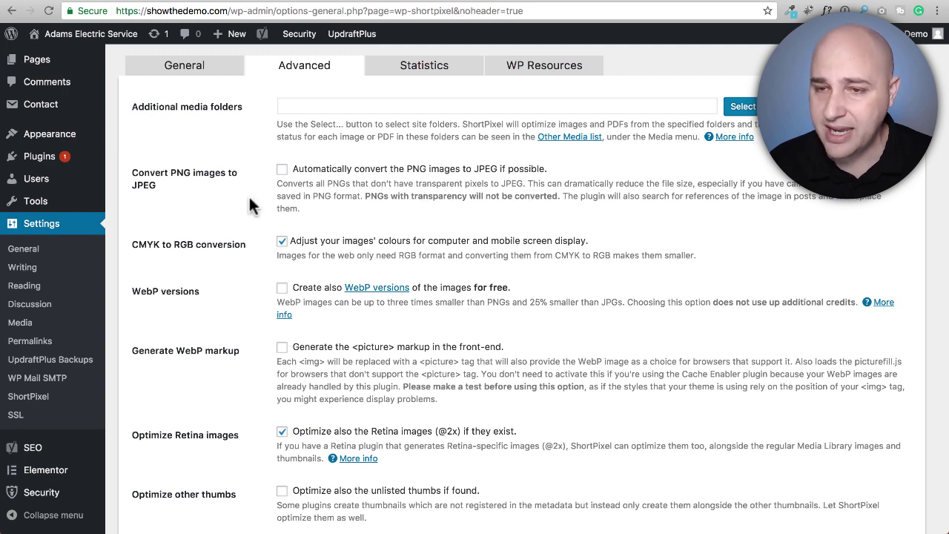
scroll(248, 204, "down", 2)
scroll(248, 204, "down", 3)
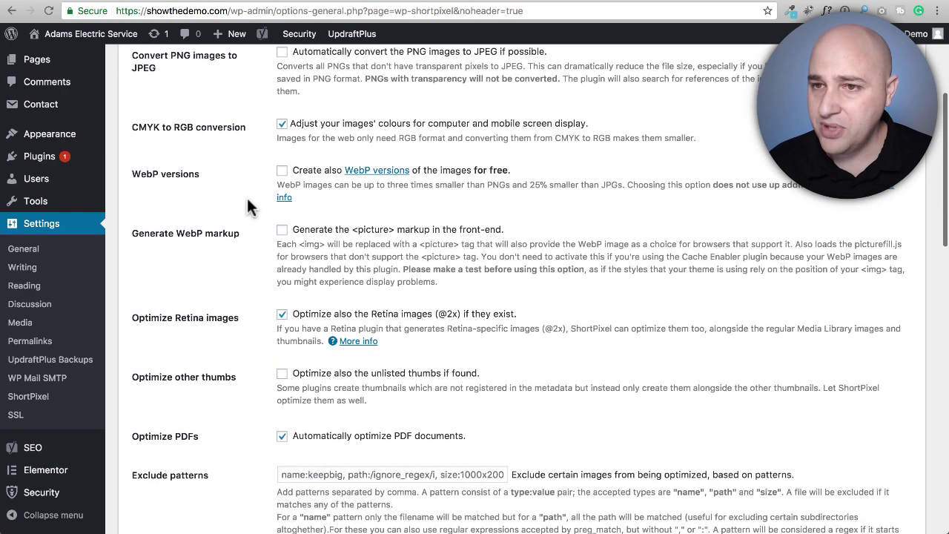
scroll(247, 198, "down", 2)
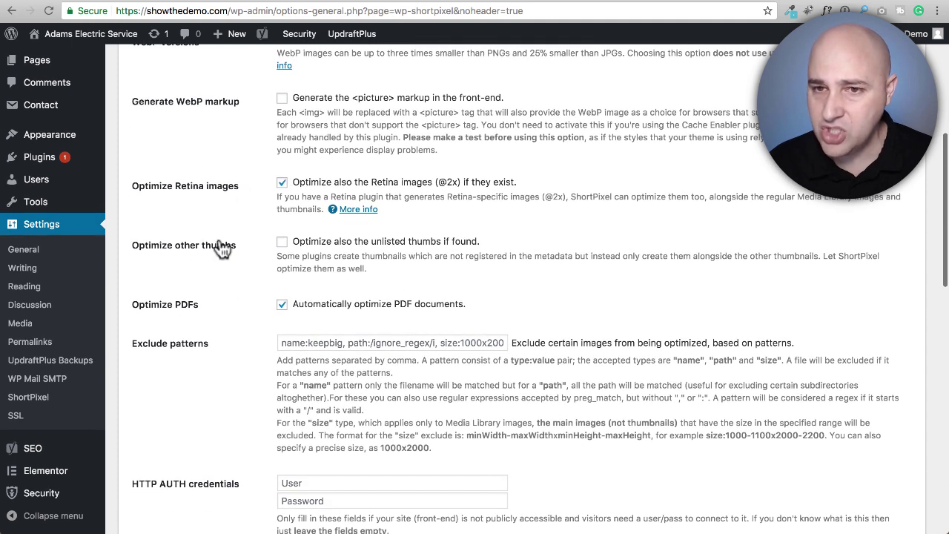
scroll(221, 273, "down", 3)
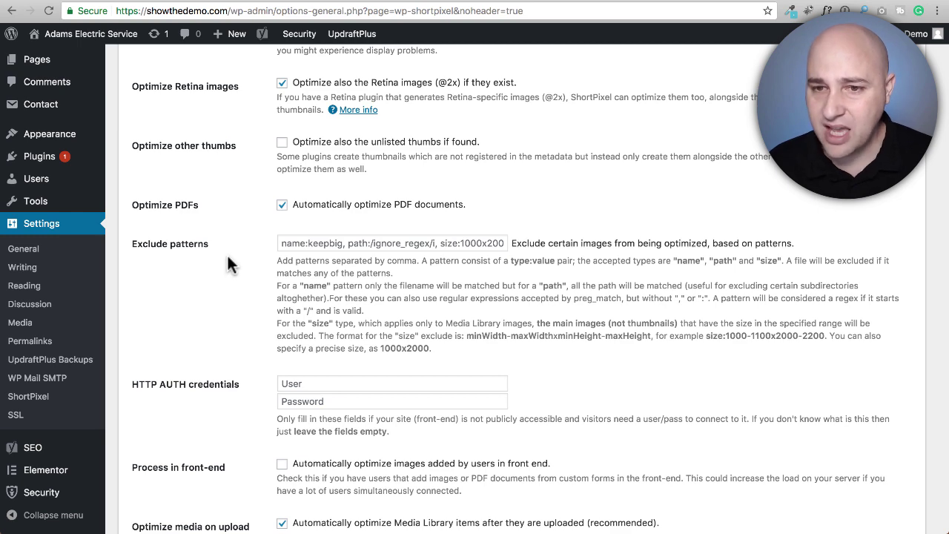
scroll(228, 257, "down", 3)
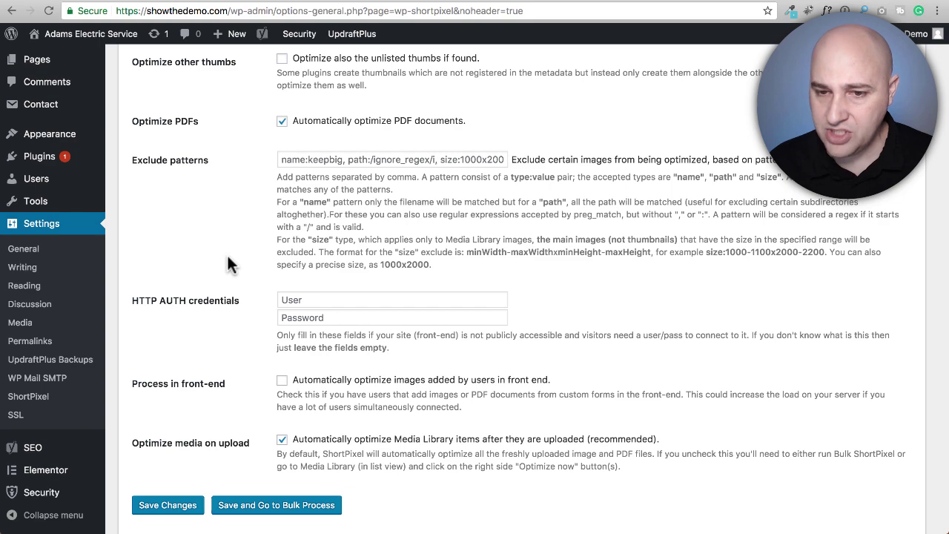
scroll(227, 318, "down", 4)
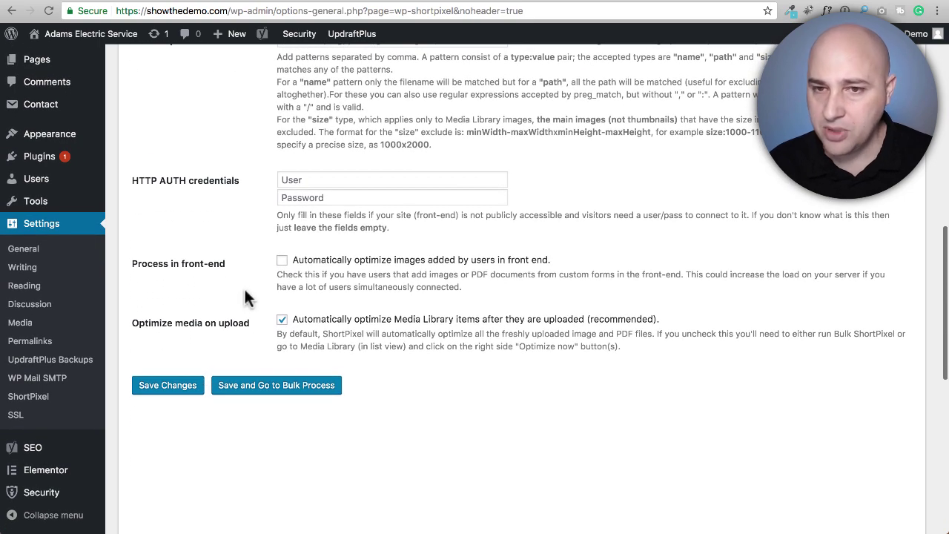
Show ShortPixel statistics: 0% average compression, 0 B saved, 100 images/month plan
scroll(245, 288, "up", 15)
scroll(247, 296, "down", 14)
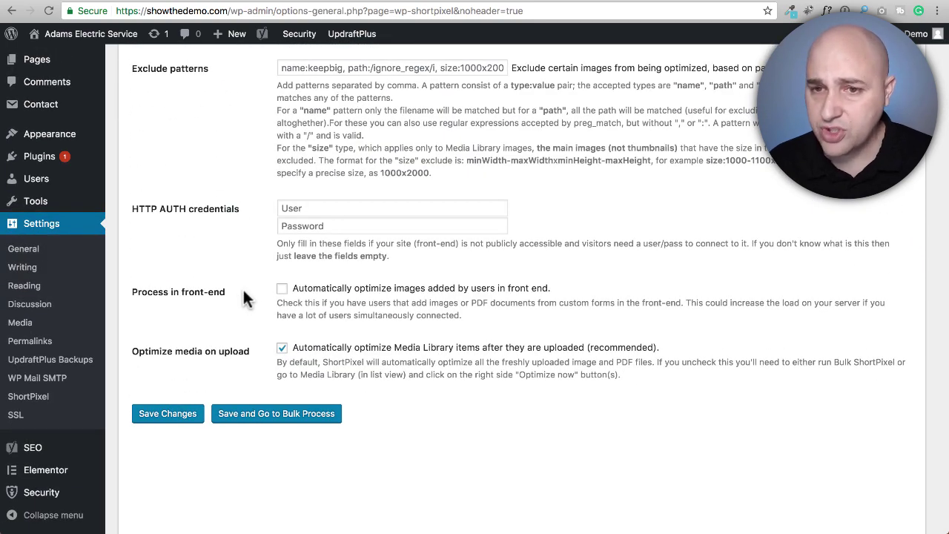
scroll(245, 293, "up", 17)
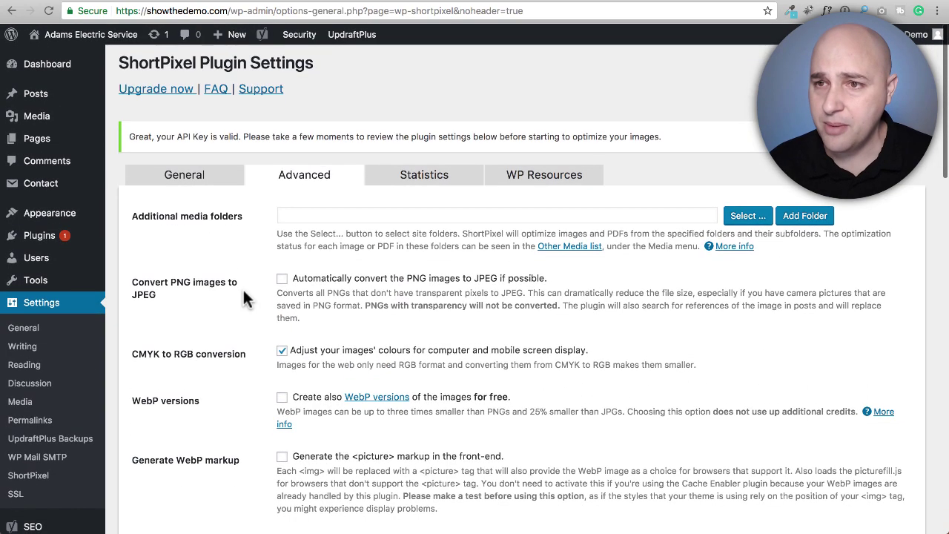
left_click(423, 188)
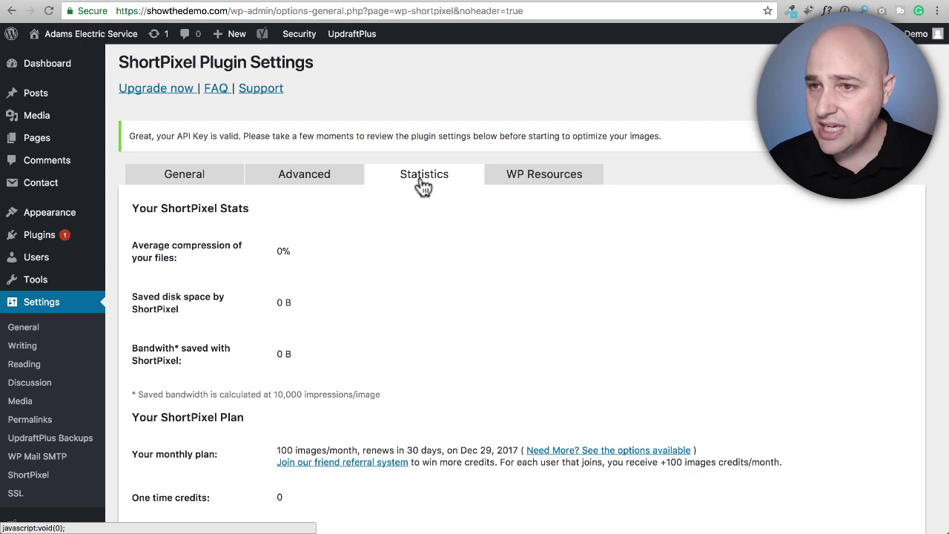
Scroll through the WP Resources tab's recommended resources, then settle back on the General tab
left_click(506, 189)
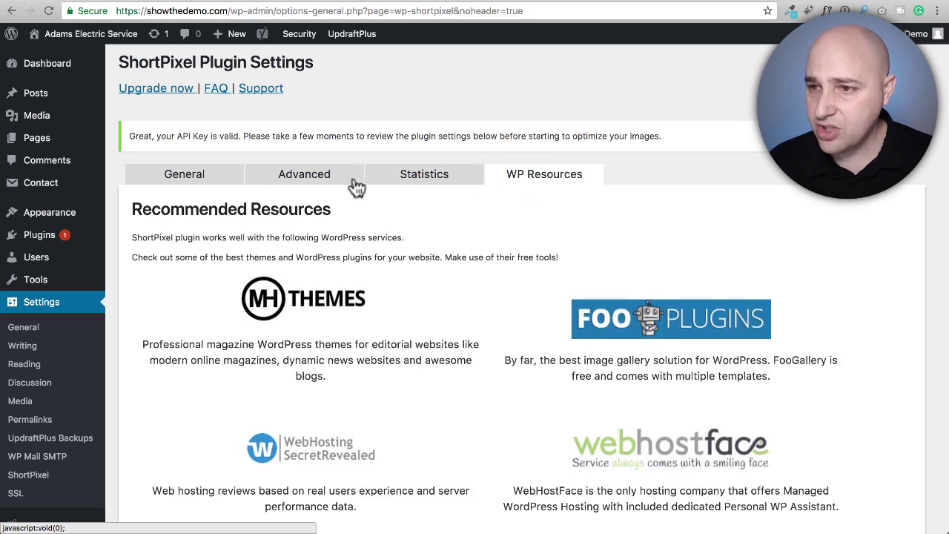
scroll(363, 223, "down", 5)
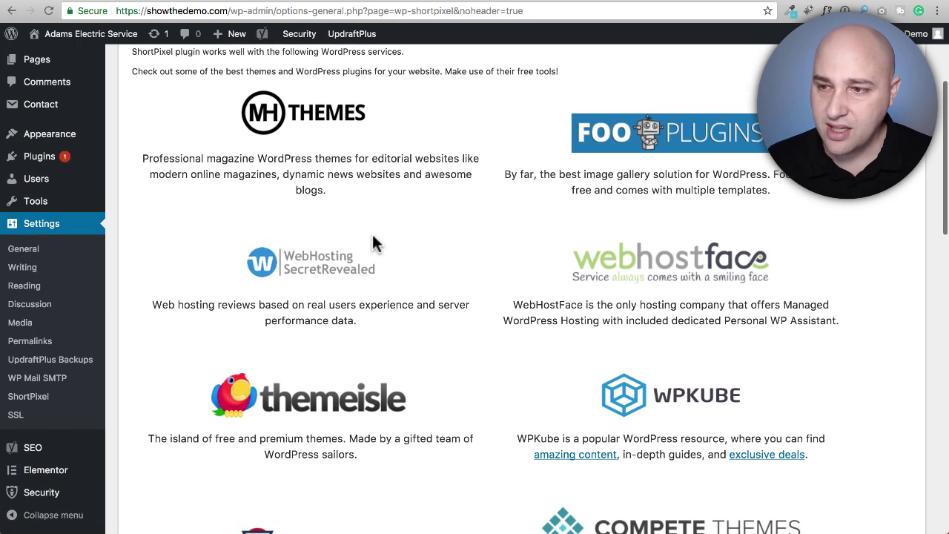
scroll(373, 239, "down", 10)
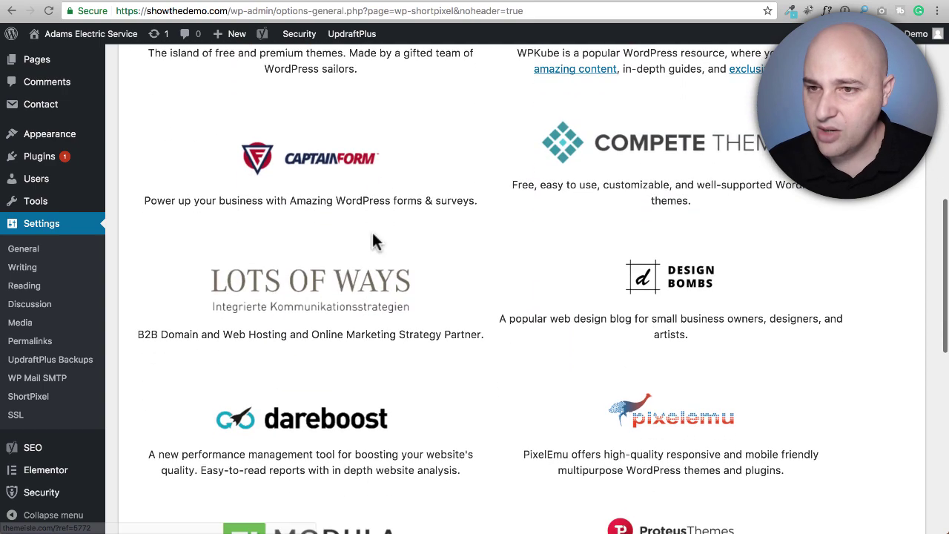
scroll(356, 222, "up", 15)
left_click(187, 177)
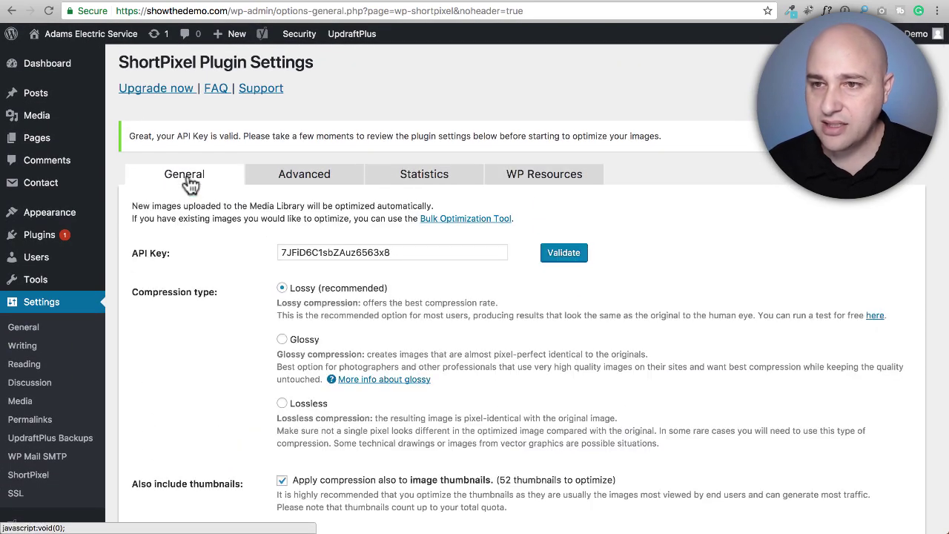
left_click(553, 187)
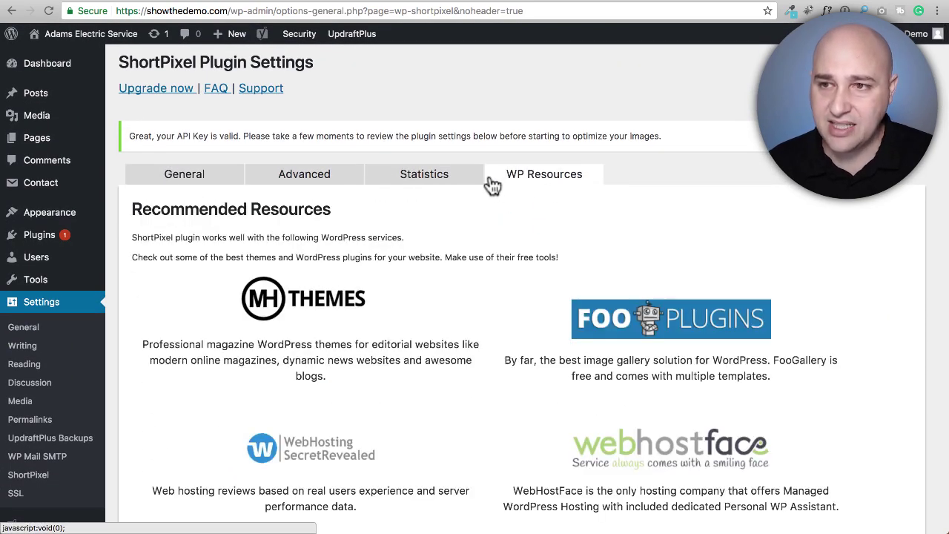
left_click(189, 182)
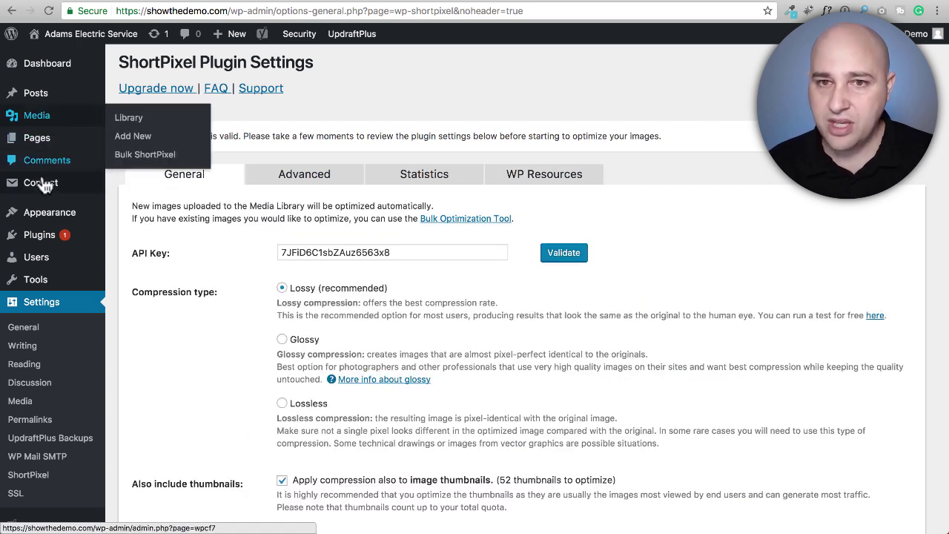
Go to Bulk ShortPixel and highlight the 37 original images count among 89 total
left_click(145, 157)
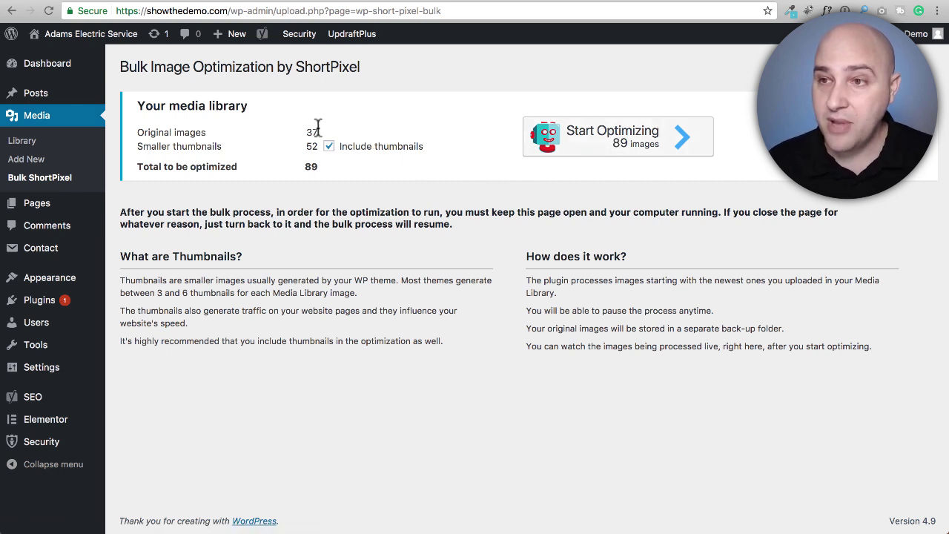
left_click_drag(319, 132, 304, 134)
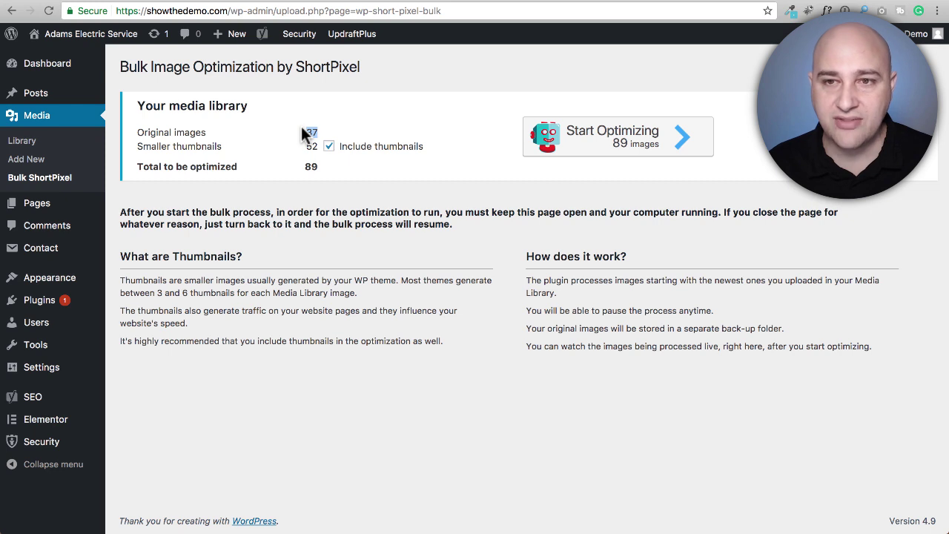